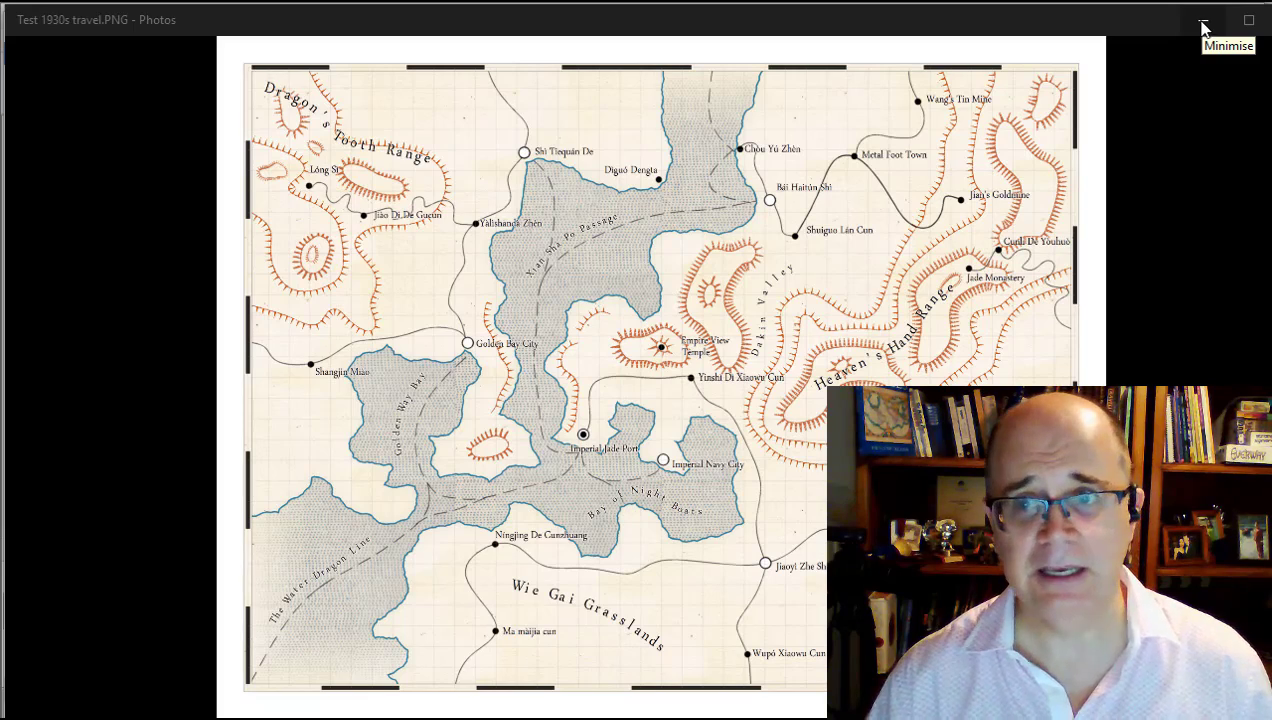
- Minimise the photo viewer and File Explorer so PostworkShop 3 and its quick-start guide show
{"action": "left_click", "coordinate": [1203, 24]}
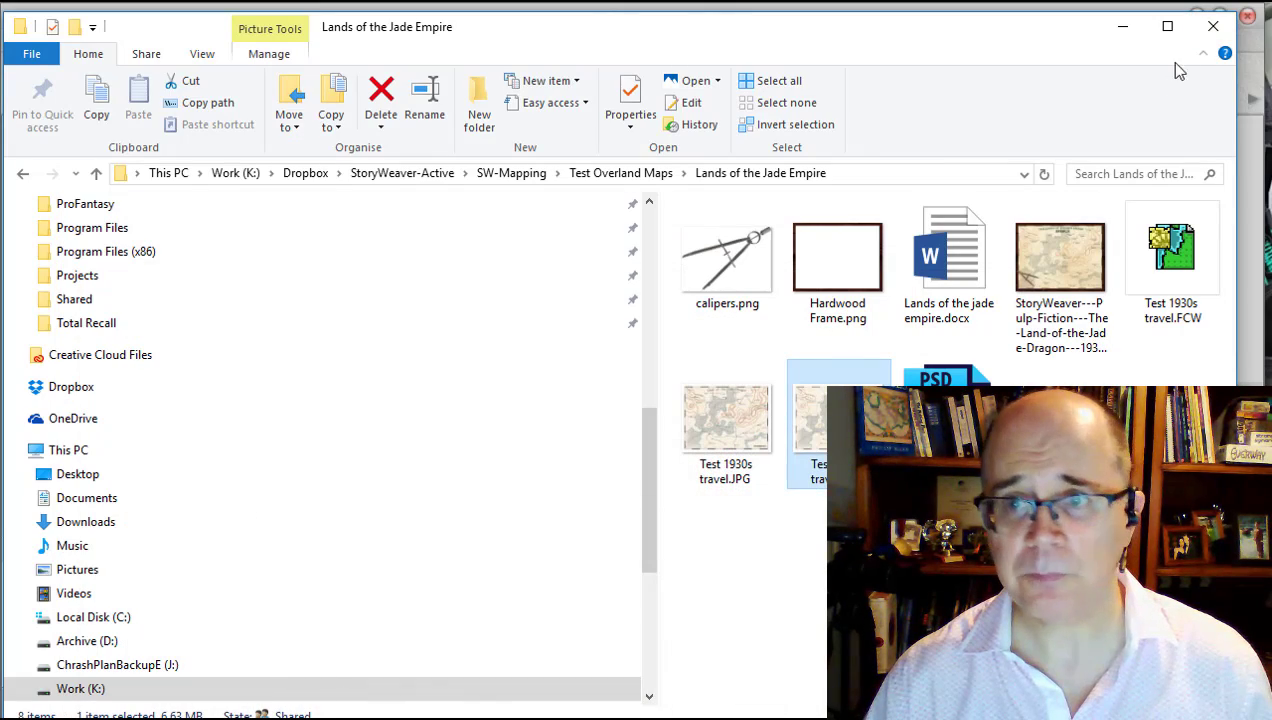
{"action": "left_click", "coordinate": [1122, 26]}
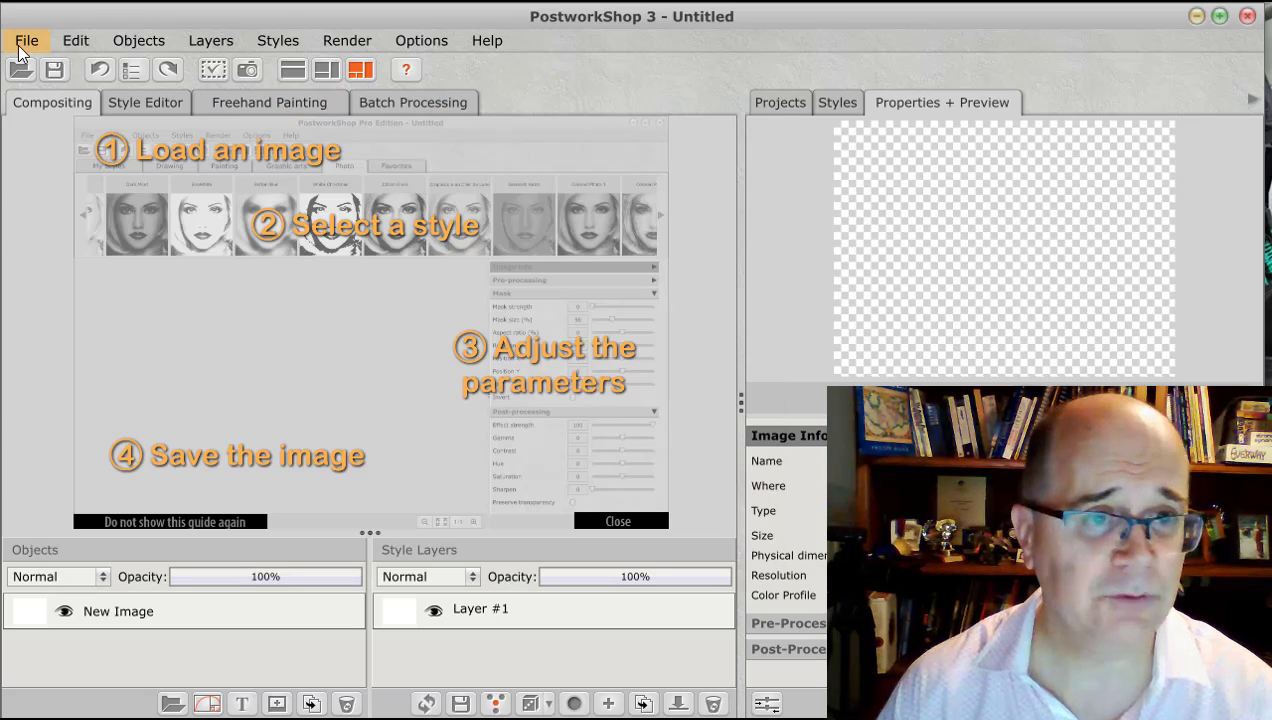
- Load Test 1930s travel.PNG through File > Load Image, keeping its original 4000 × 3070 size
{"action": "left_click", "coordinate": [22, 44]}
{"action": "left_click", "coordinate": [44, 68]}
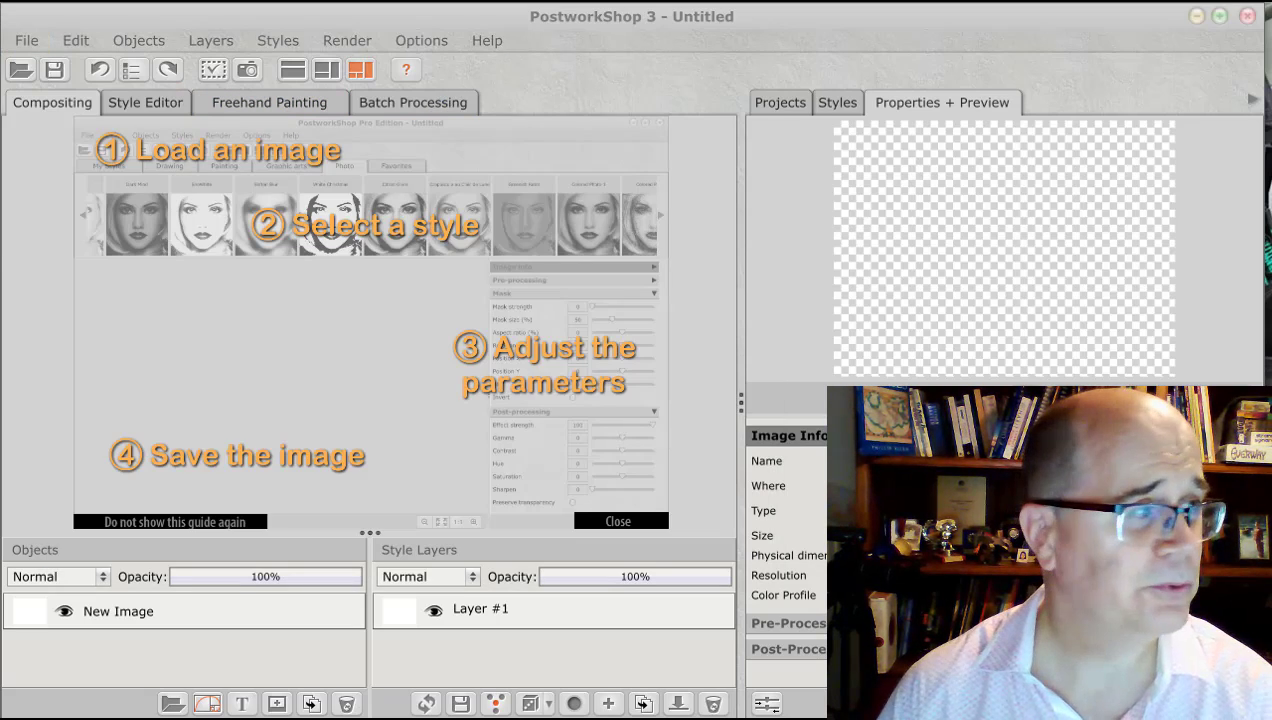
{"action": "left_click_drag", "start_coordinate": [8, 200], "coordinate": [702, 108]}
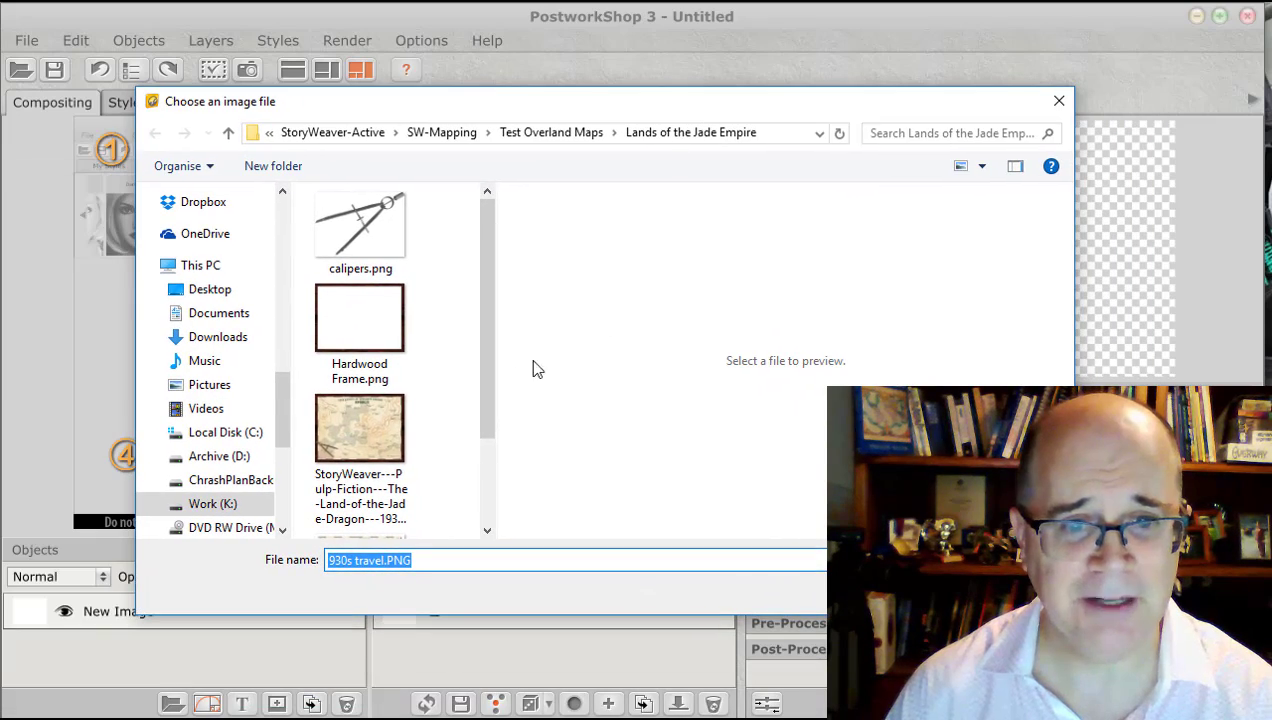
{"action": "scroll", "coordinate": [486, 488], "scroll_direction": "down", "scroll_amount": 1}
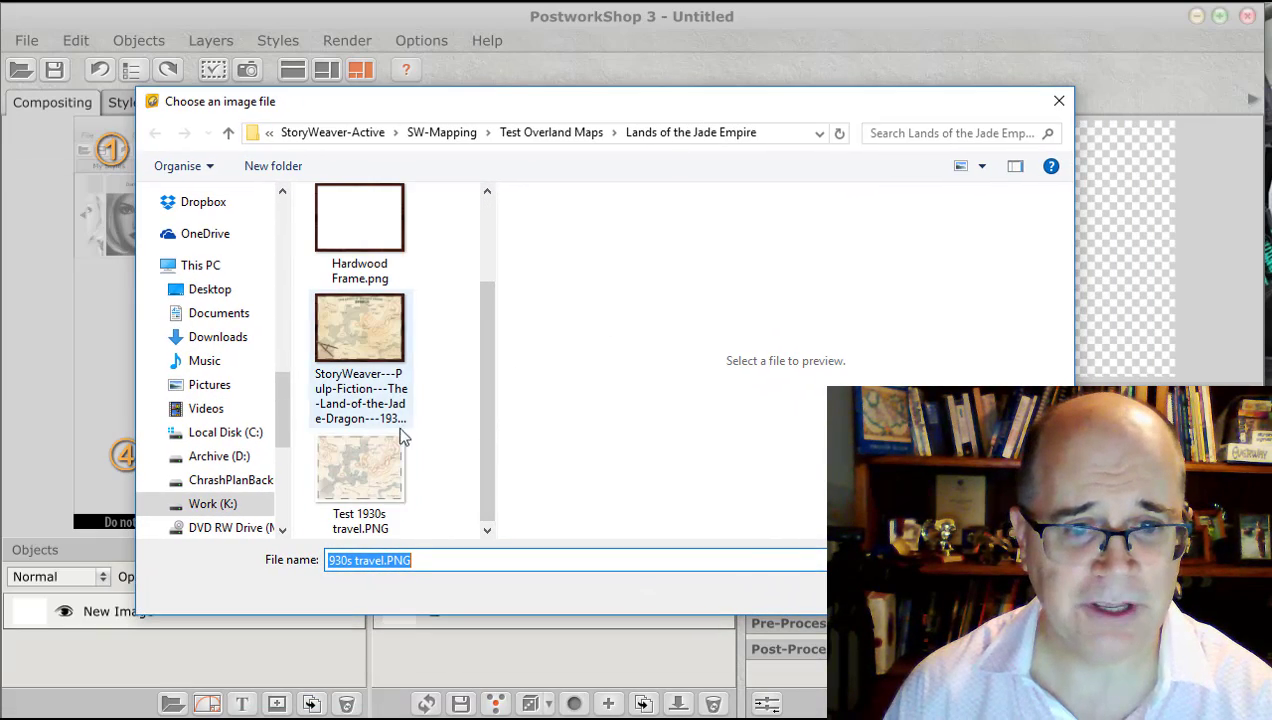
{"action": "left_click", "coordinate": [364, 472]}
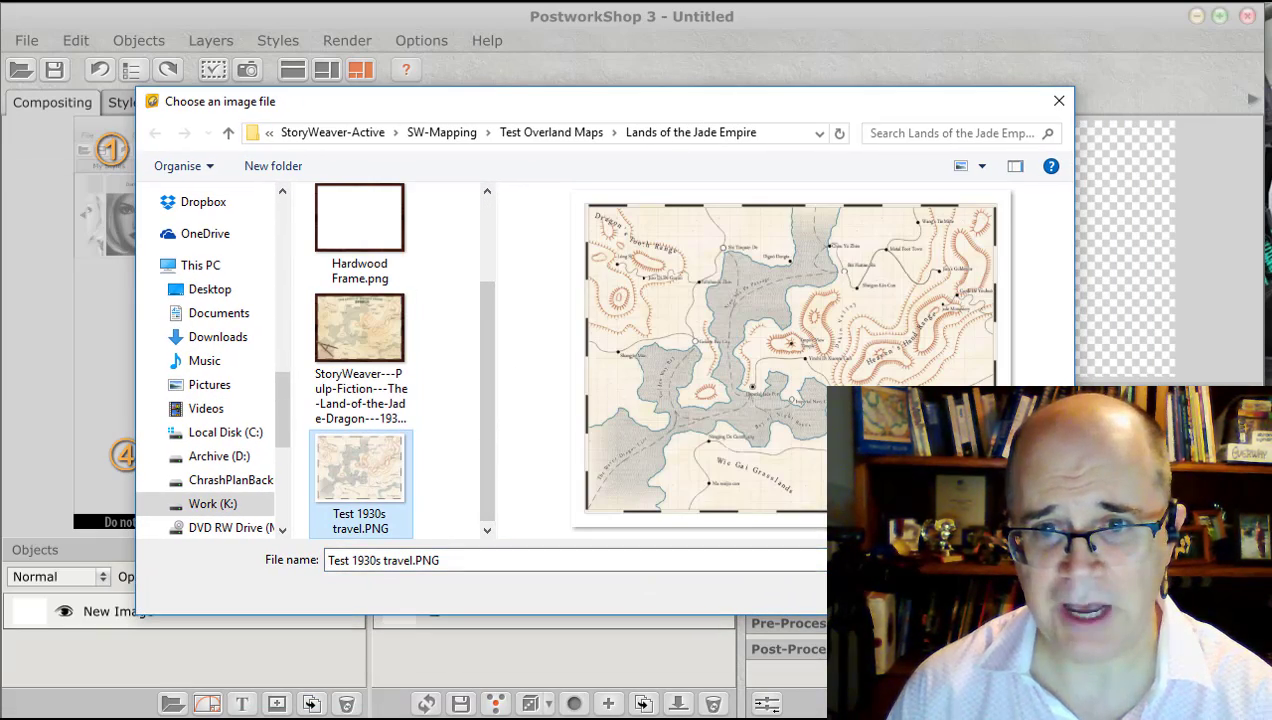
{"action": "double_click", "coordinate": [364, 472]}
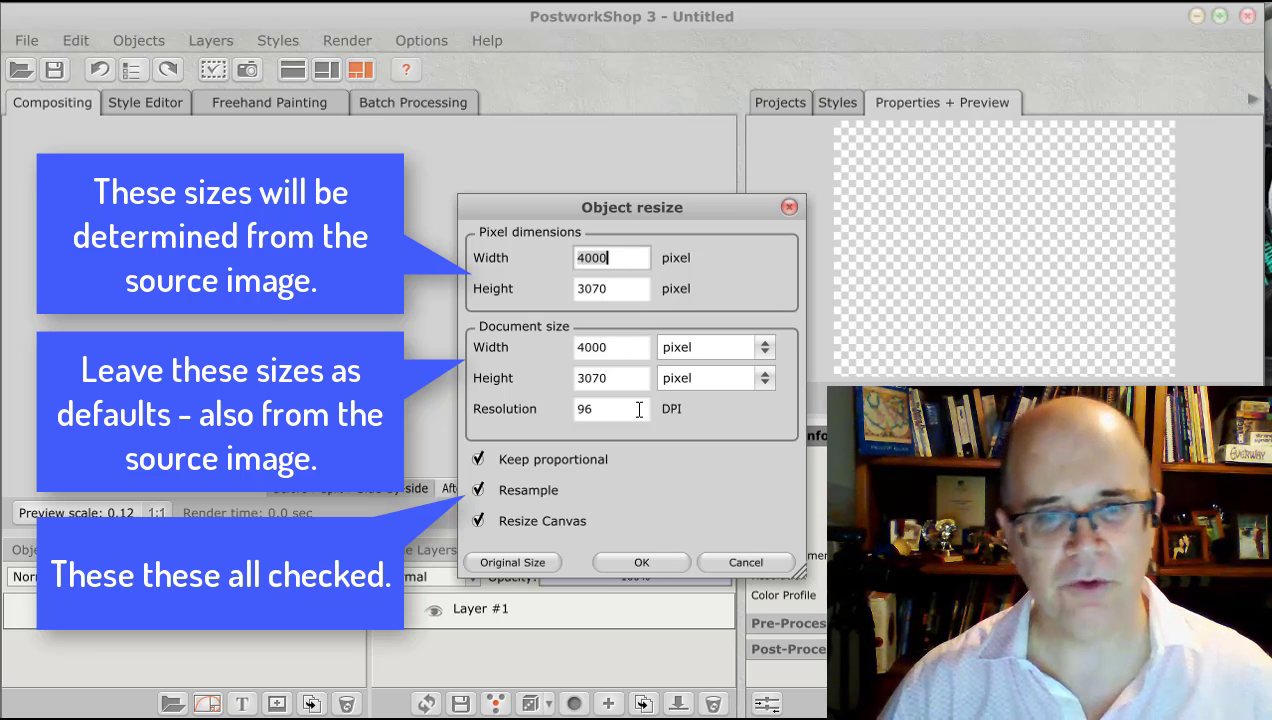
{"action": "left_click", "coordinate": [645, 562]}
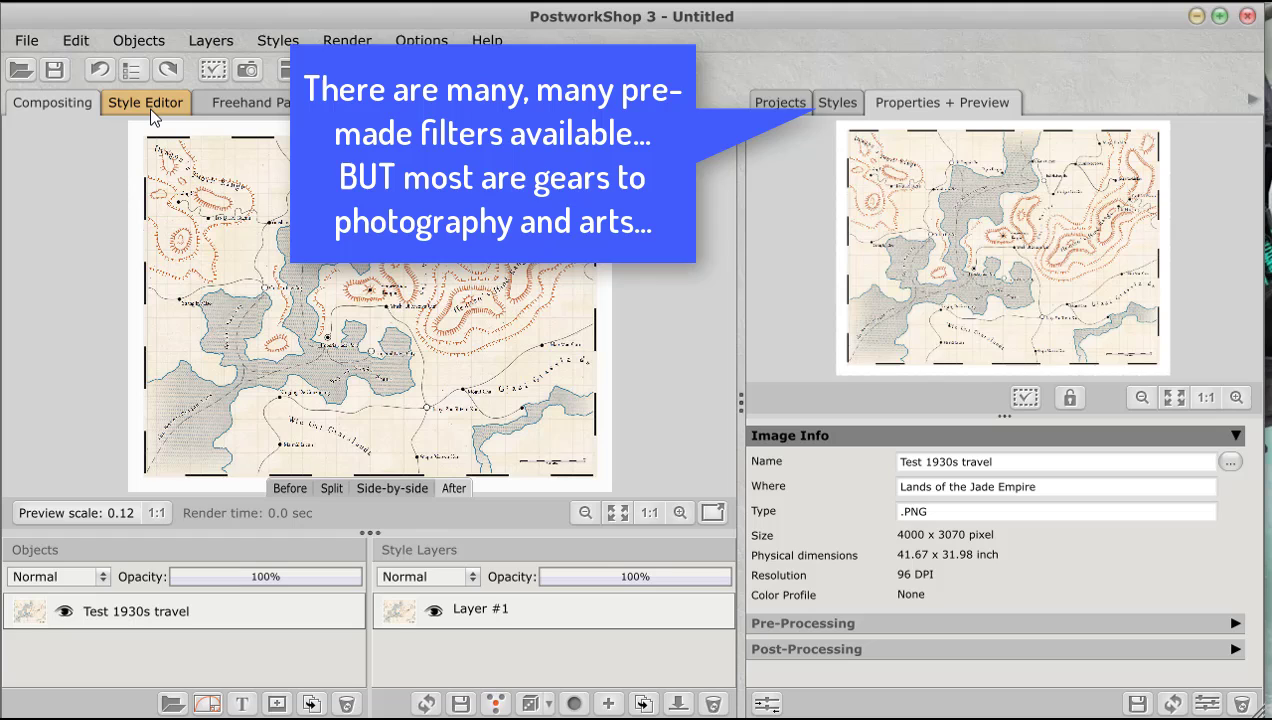
- Apply the Drawing > Pencil > Classic Drawing 1 style to the map and inspect it zoomed in
{"action": "left_click", "coordinate": [826, 110]}
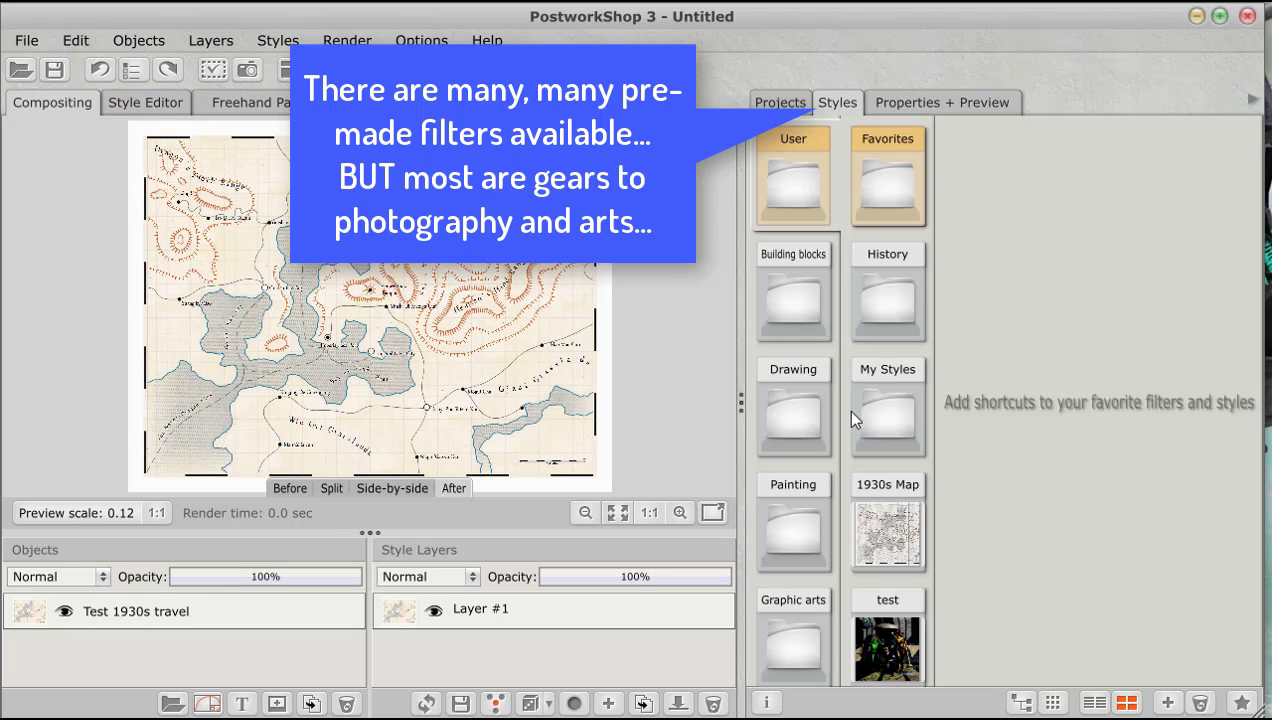
{"action": "left_click", "coordinate": [792, 395]}
{"action": "scroll", "coordinate": [868, 516], "scroll_direction": "down", "scroll_amount": 1}
{"action": "scroll", "coordinate": [868, 516], "scroll_direction": "down", "scroll_amount": 1}
{"action": "left_click", "coordinate": [876, 579]}
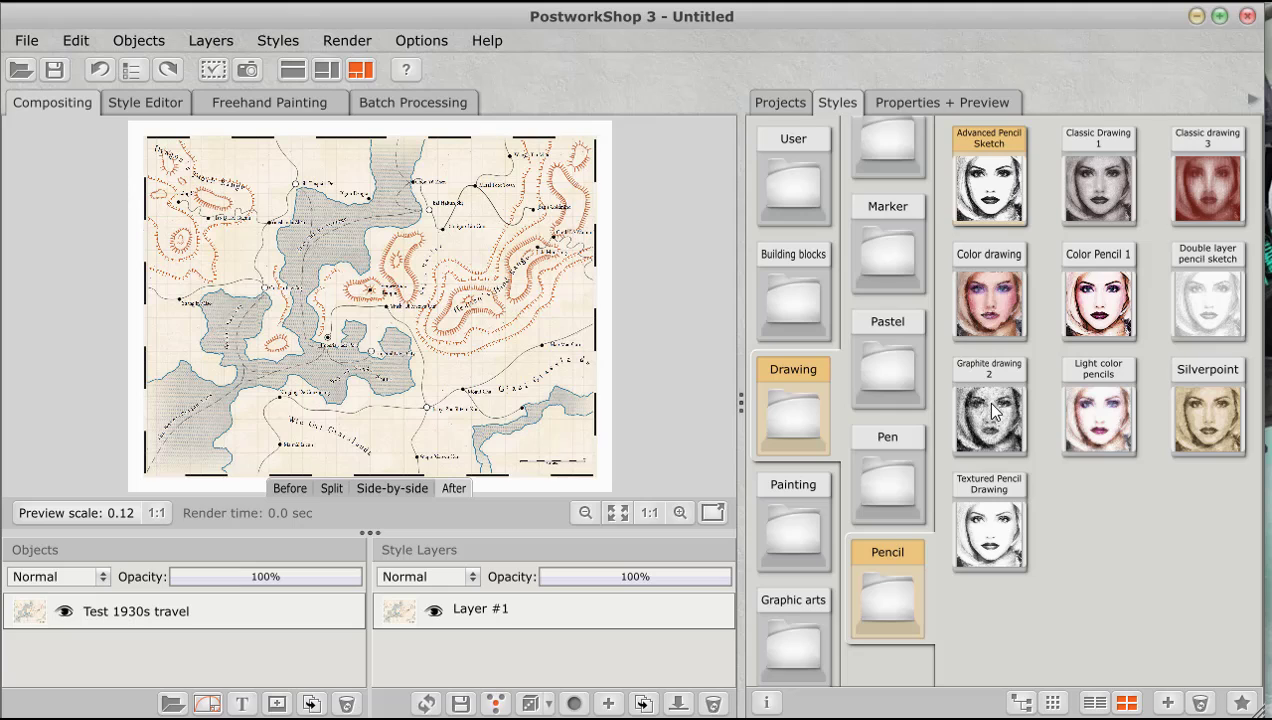
{"action": "left_click", "coordinate": [1101, 186]}
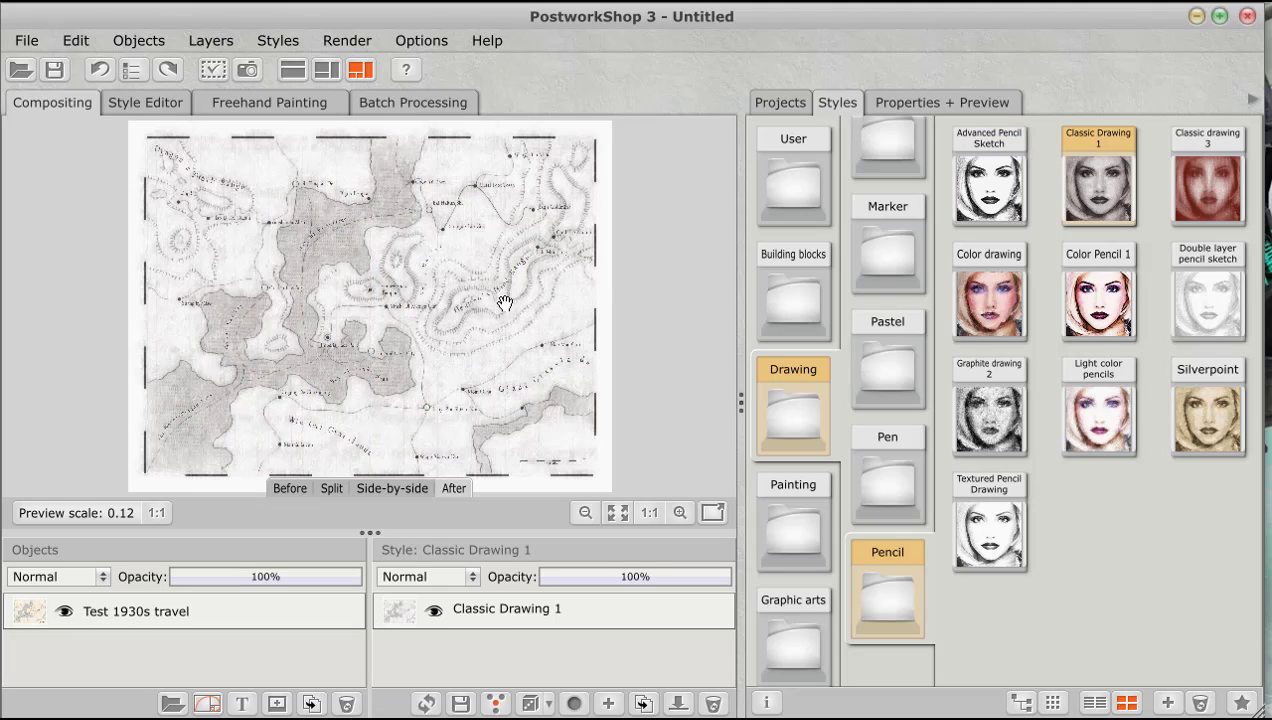
{"action": "left_click", "coordinate": [679, 512]}
{"action": "left_click", "coordinate": [679, 512]}
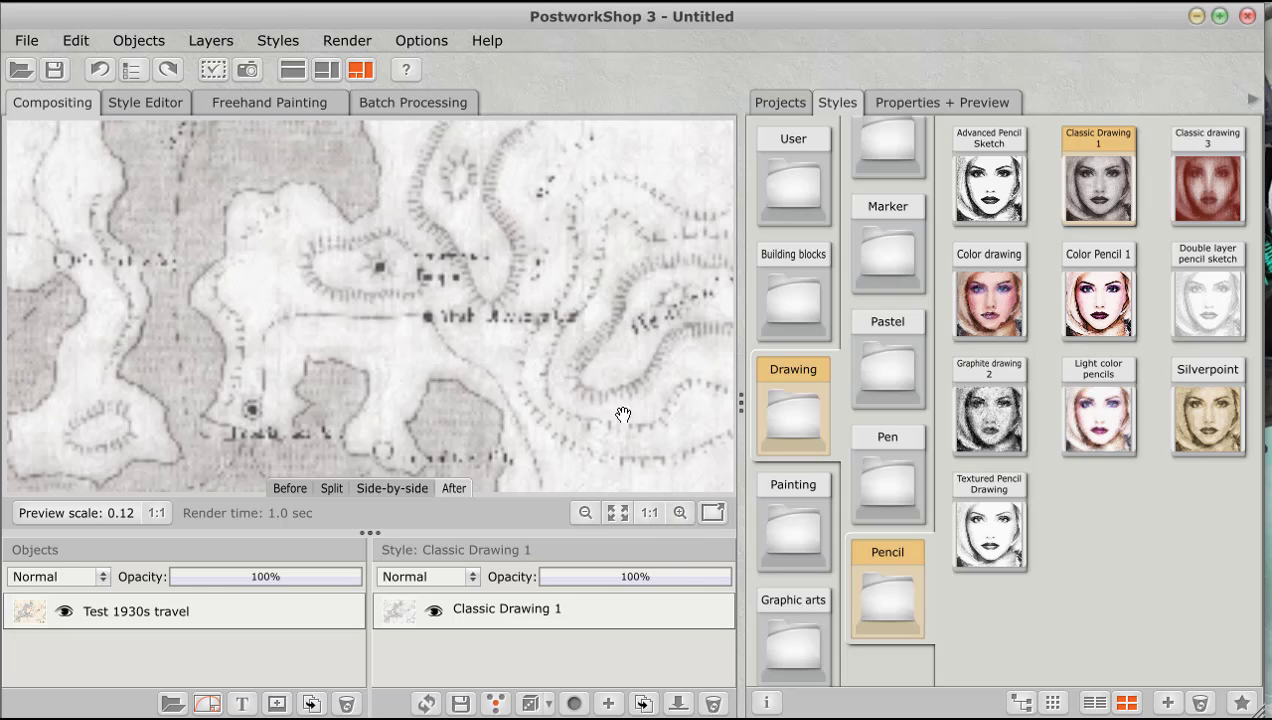
{"action": "left_click", "coordinate": [619, 513]}
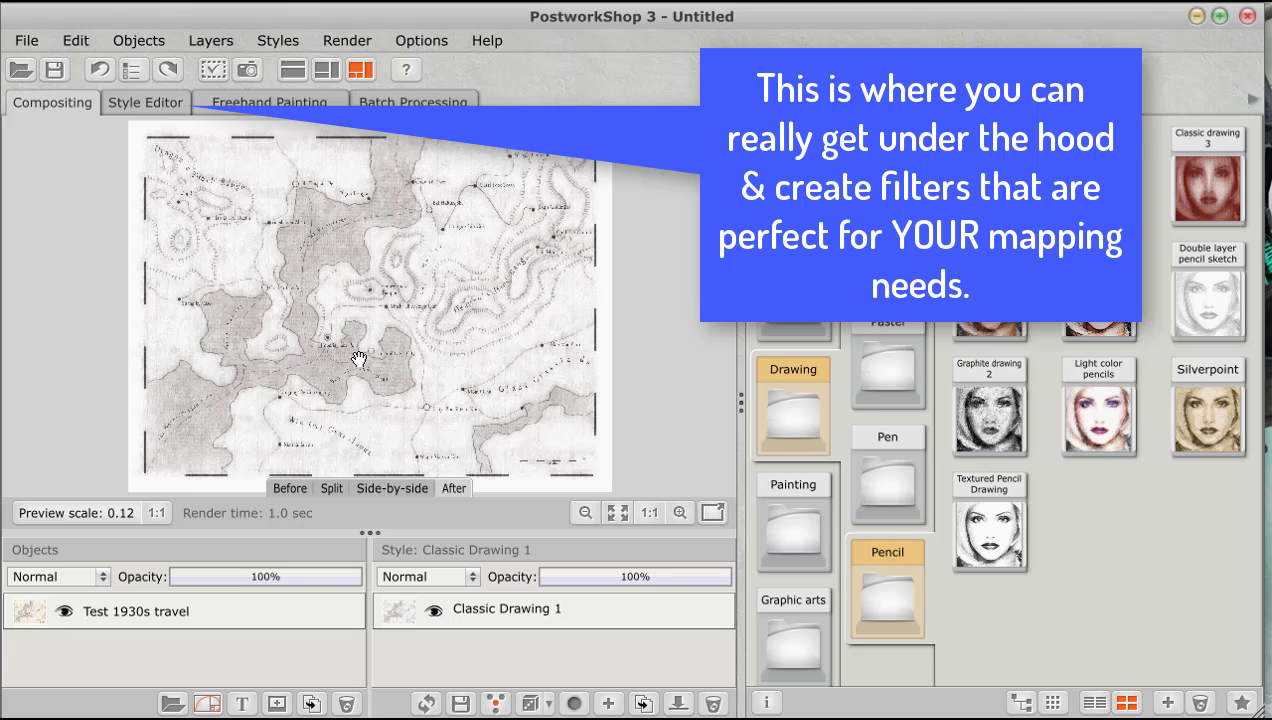
- In the Style Editor, delete the Classic Drawing 1 node and unlink the source from Layer 1
{"action": "left_click", "coordinate": [141, 117]}
{"action": "left_click", "coordinate": [353, 420]}
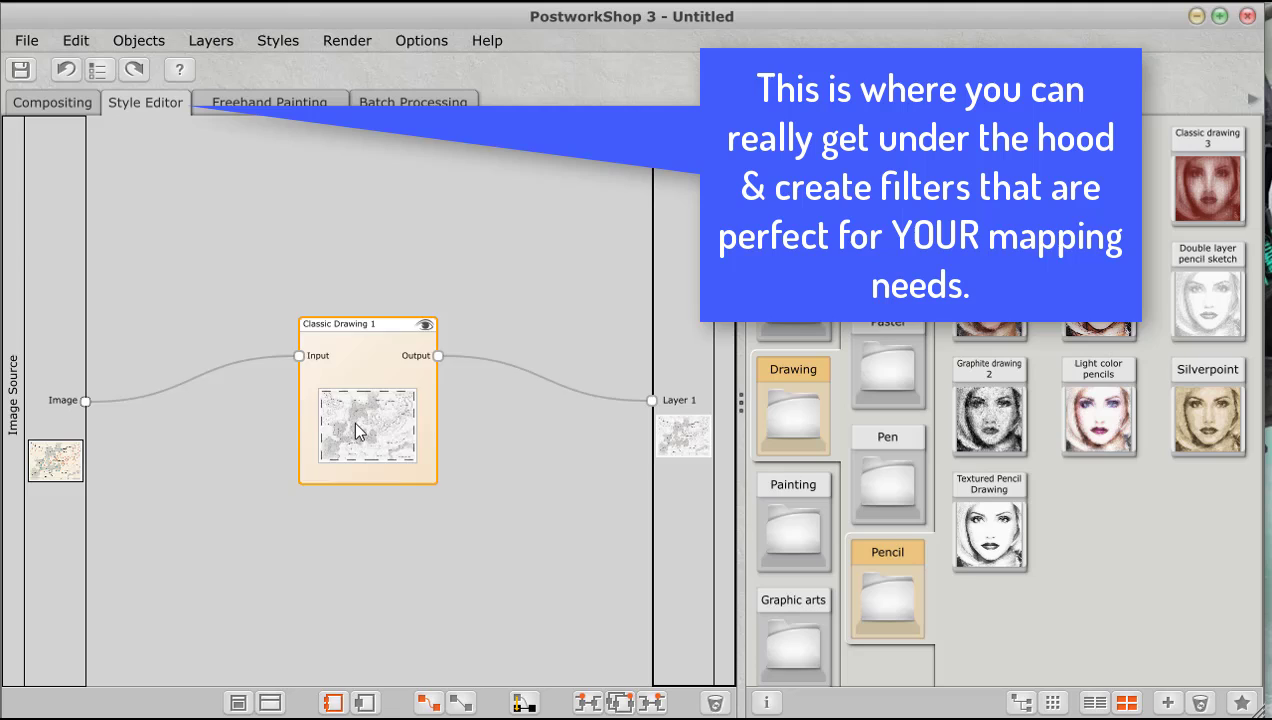
{"action": "key", "text": "Delete"}
{"action": "left_click", "coordinate": [673, 476]}
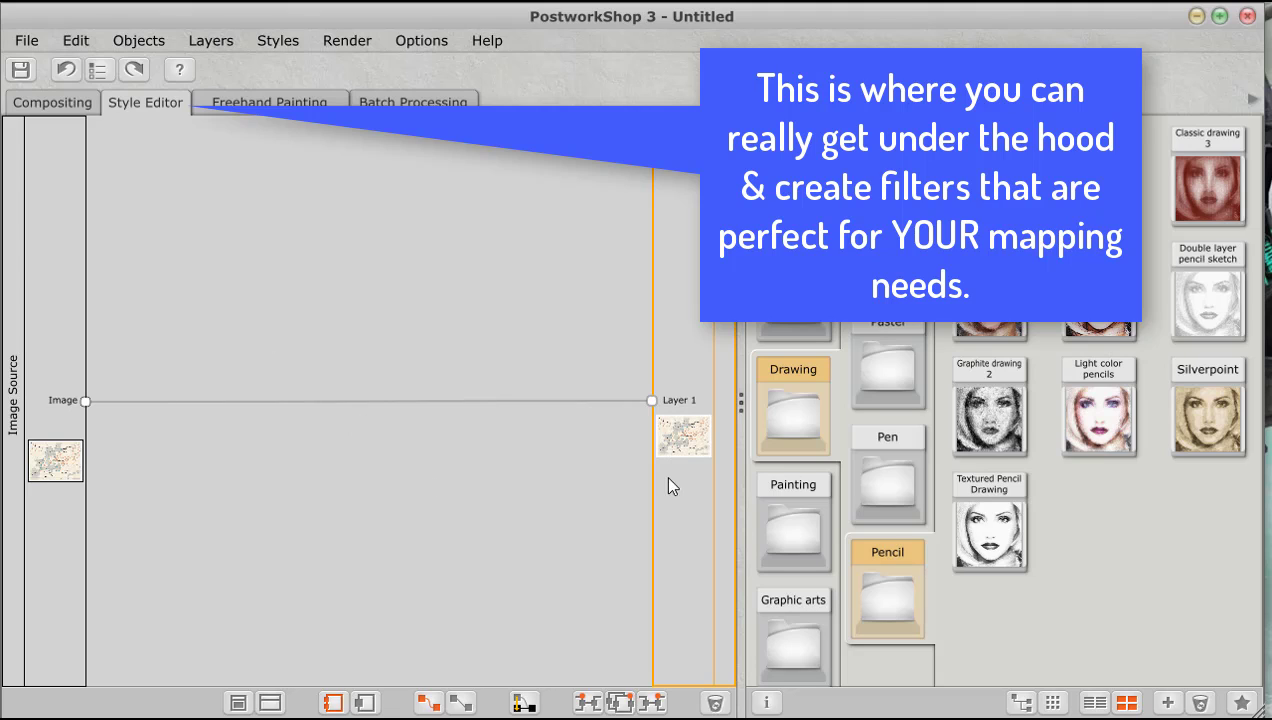
{"action": "left_click_drag", "start_coordinate": [651, 401], "coordinate": [485, 450]}
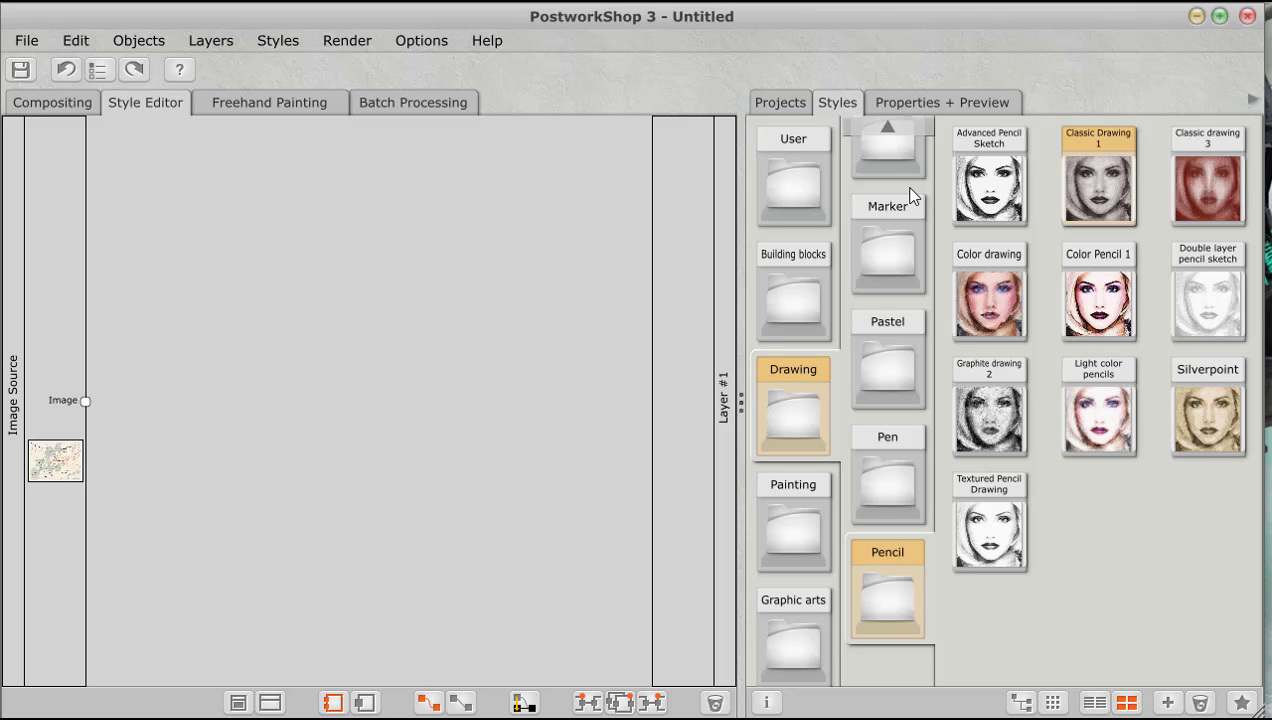
- Add the saved User > 1930s Map style to the graph and unpack it one level
{"action": "scroll", "coordinate": [905, 200], "scroll_direction": "up", "scroll_amount": 3}
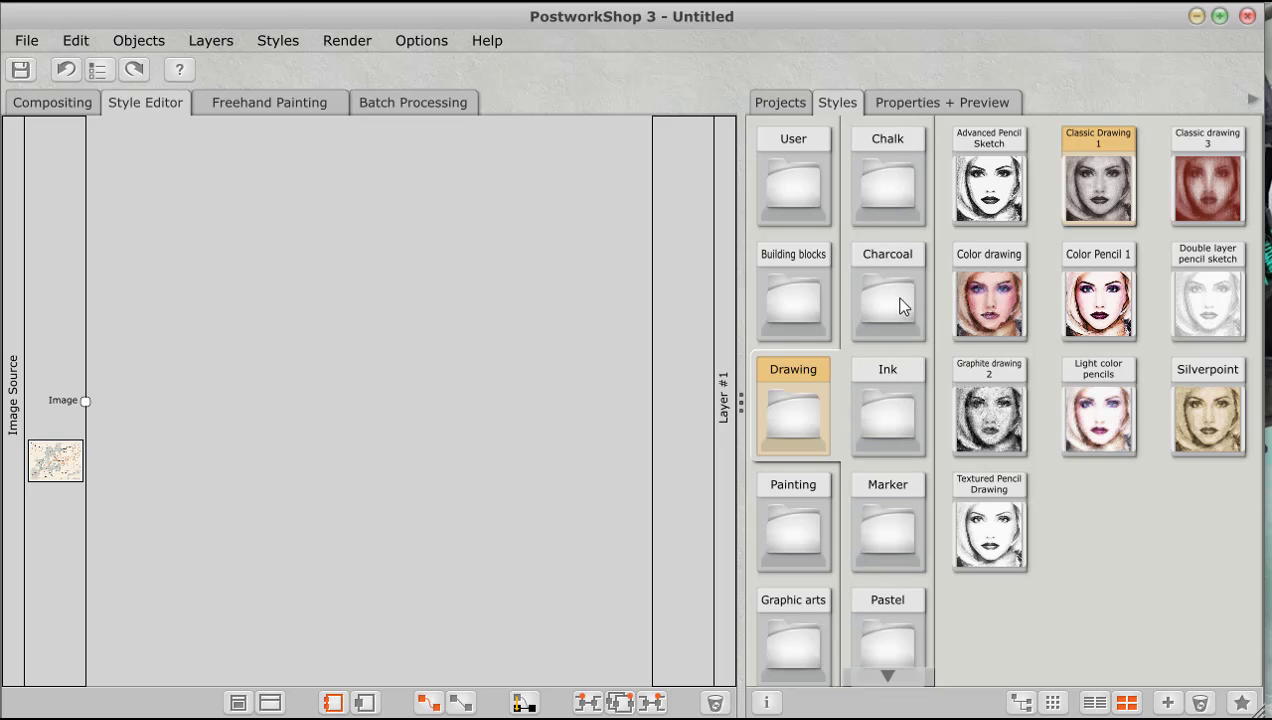
{"action": "left_click", "coordinate": [912, 104]}
{"action": "left_click", "coordinate": [838, 104]}
{"action": "scroll", "coordinate": [875, 346], "scroll_direction": "down", "scroll_amount": 3}
{"action": "scroll", "coordinate": [880, 198], "scroll_direction": "up", "scroll_amount": 3}
{"action": "left_click", "coordinate": [806, 176]}
{"action": "double_click", "coordinate": [880, 528]}
{"action": "right_click", "coordinate": [367, 425]}
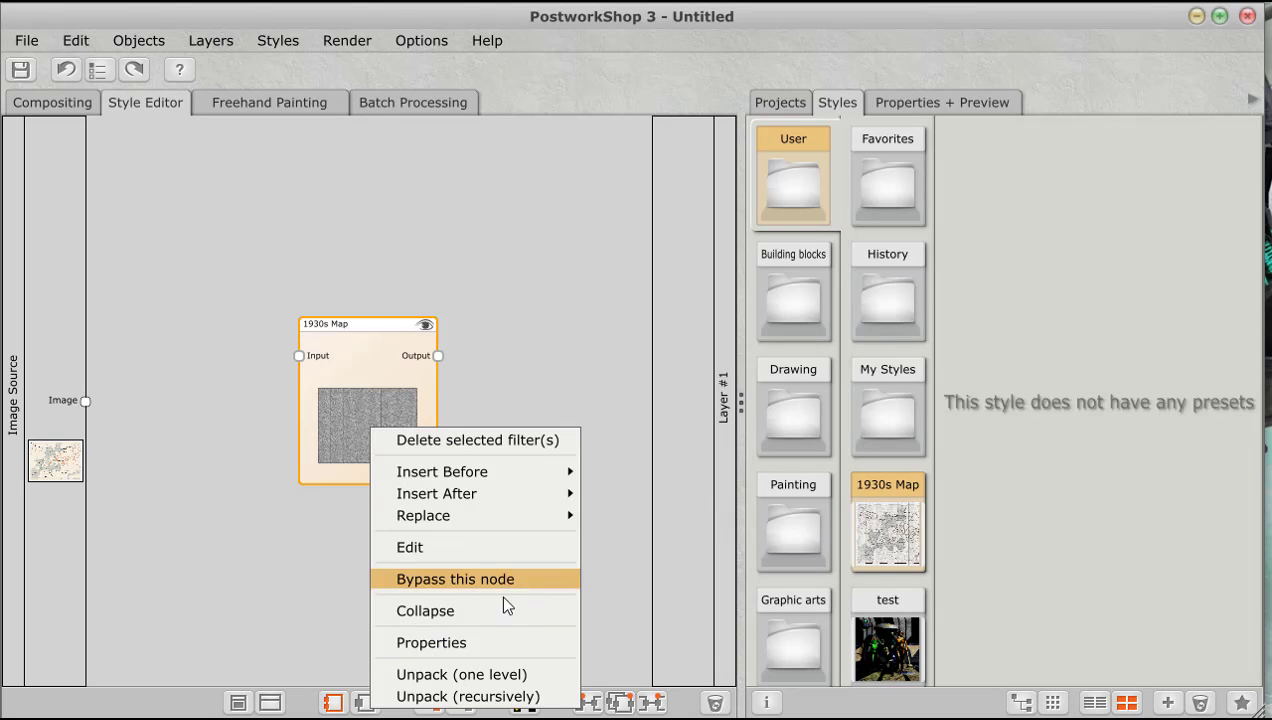
{"action": "left_click", "coordinate": [499, 675]}
- Drag the Comics, Threshold, Texturizer and Blend nodes apart into rough top and bottom rows
{"action": "left_click_drag", "start_coordinate": [180, 418], "coordinate": [176, 276]}
{"action": "left_click_drag", "start_coordinate": [267, 385], "coordinate": [267, 295]}
{"action": "left_click_drag", "start_coordinate": [545, 411], "coordinate": [566, 417]}
{"action": "left_click_drag", "start_coordinate": [454, 412], "coordinate": [460, 426]}
{"action": "left_click_drag", "start_coordinate": [386, 412], "coordinate": [397, 436]}
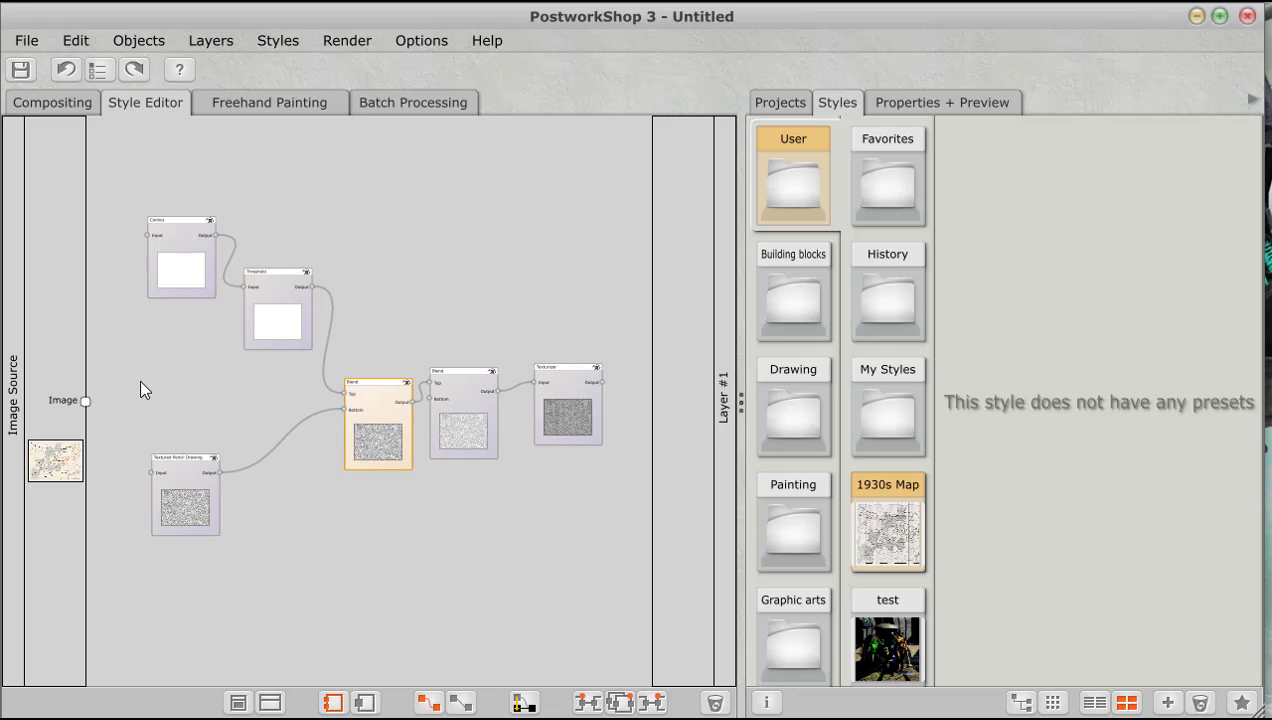
{"action": "scroll", "coordinate": [193, 335], "scroll_direction": "up", "scroll_amount": 3}
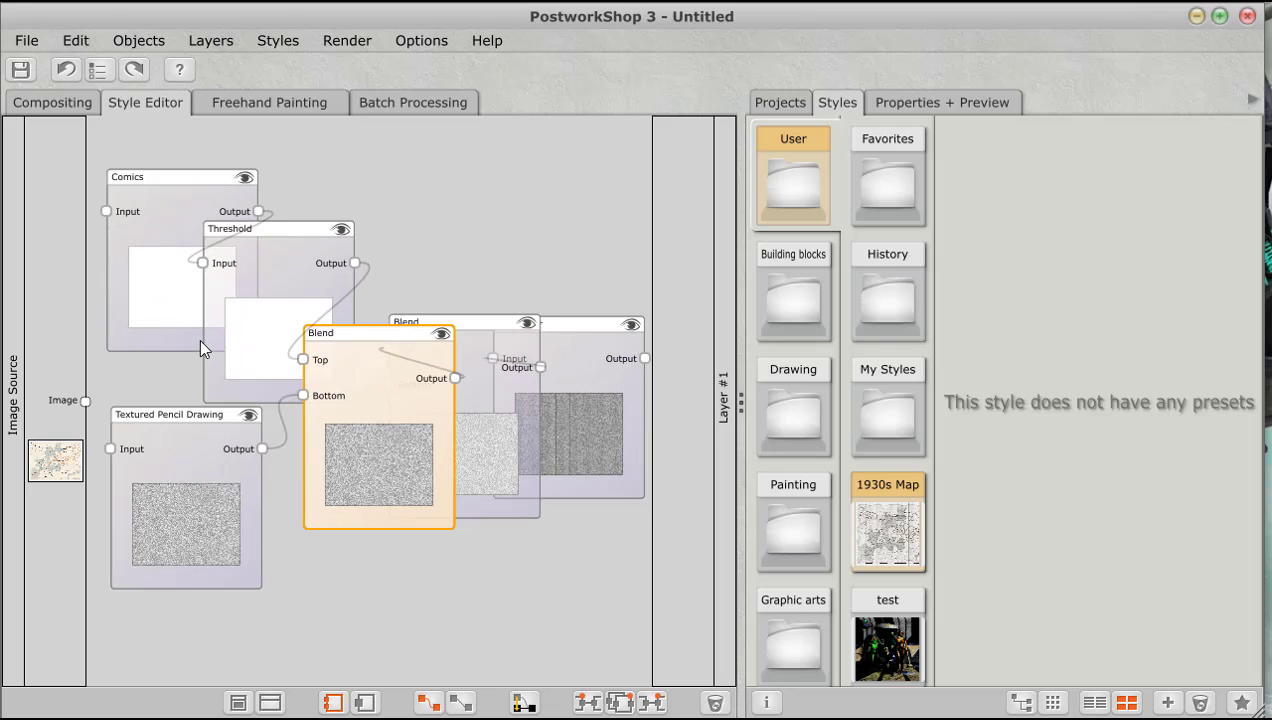
{"action": "left_click_drag", "start_coordinate": [397, 450], "coordinate": [358, 550]}
- Fine-tune the Texturizer, Threshold and Blend positions, then preview the Image Source's 4000 × 3070 properties
{"action": "left_click_drag", "start_coordinate": [588, 433], "coordinate": [623, 268]}
{"action": "left_click_drag", "start_coordinate": [452, 420], "coordinate": [486, 477]}
{"action": "left_click_drag", "start_coordinate": [330, 280], "coordinate": [437, 243]}
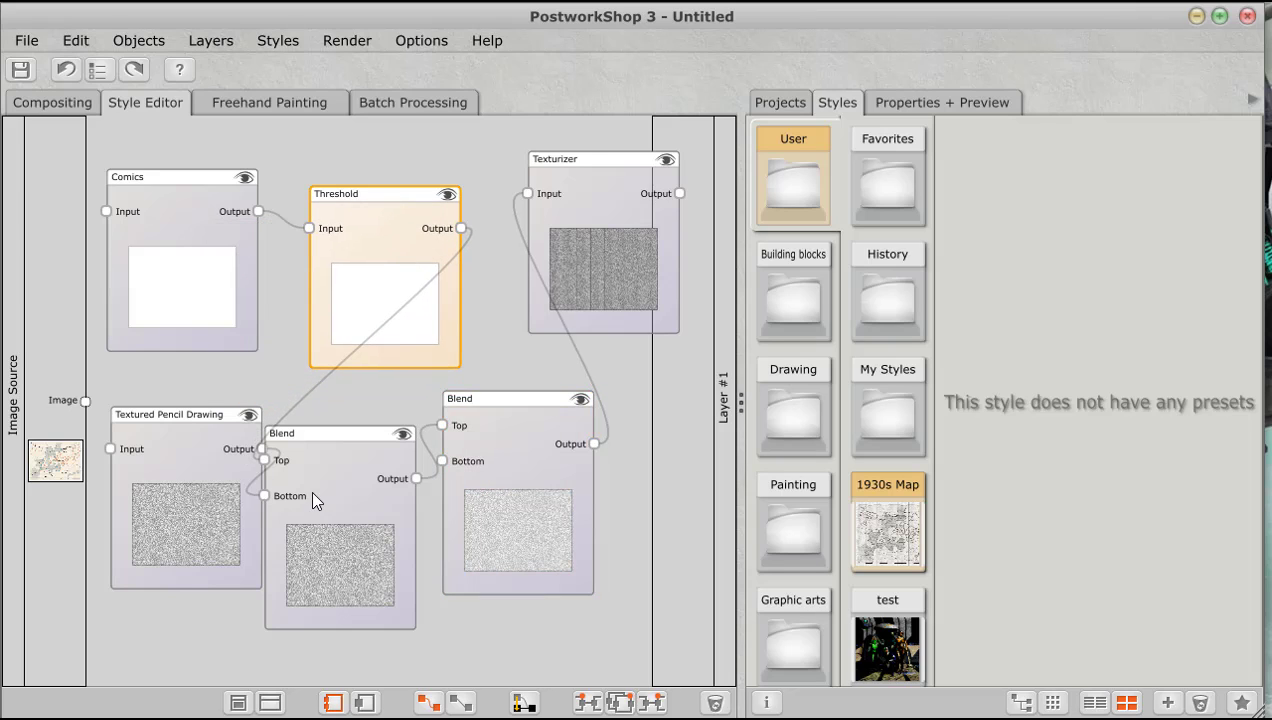
{"action": "left_click_drag", "start_coordinate": [313, 500], "coordinate": [326, 491]}
{"action": "left_click_drag", "start_coordinate": [460, 478], "coordinate": [542, 488]}
{"action": "left_click_drag", "start_coordinate": [391, 530], "coordinate": [416, 526]}
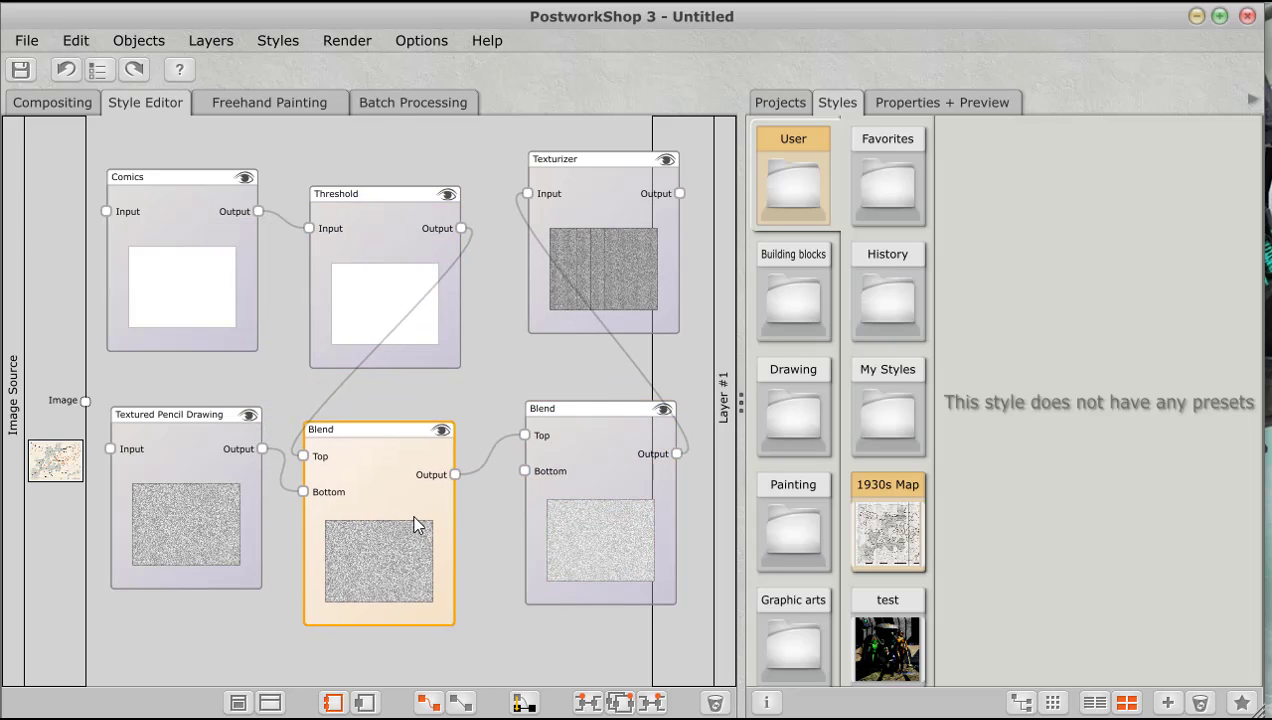
{"action": "left_click", "coordinate": [72, 460]}
{"action": "left_click", "coordinate": [918, 100]}
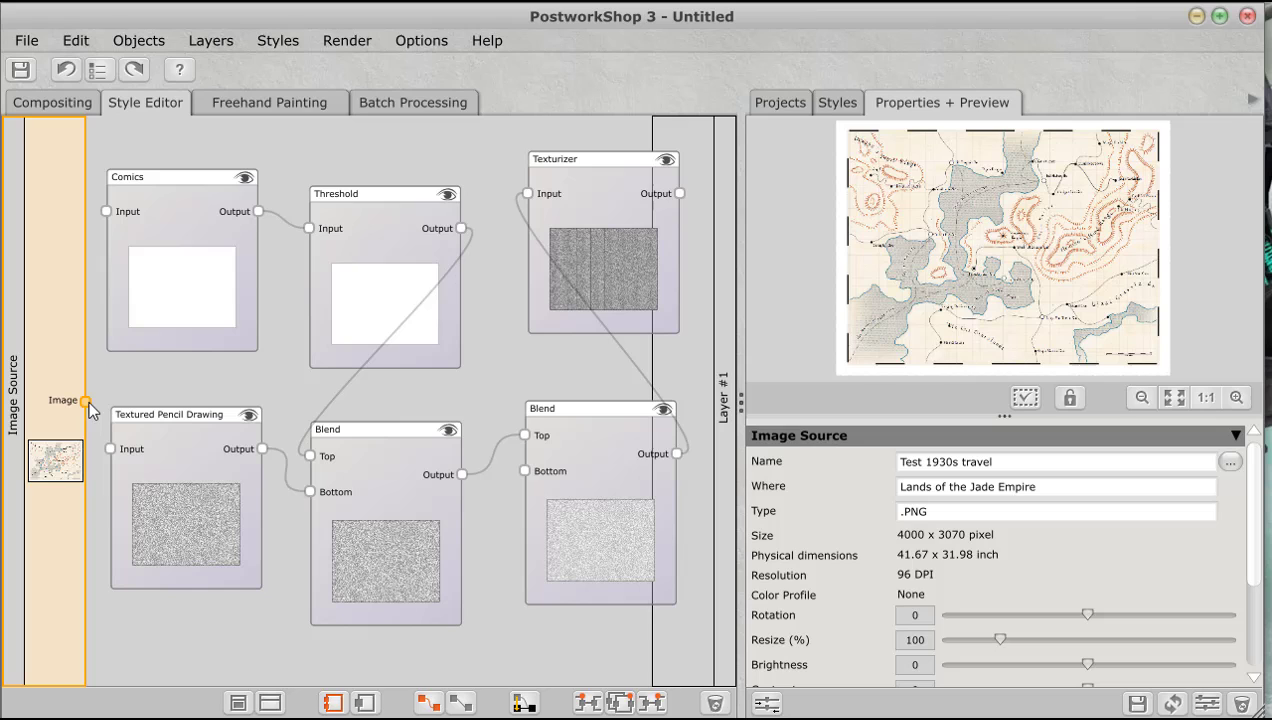
- Wire the source image into the Comics input and enlarge the preview to inspect the inked map
{"action": "left_click_drag", "start_coordinate": [87, 401], "coordinate": [108, 214]}
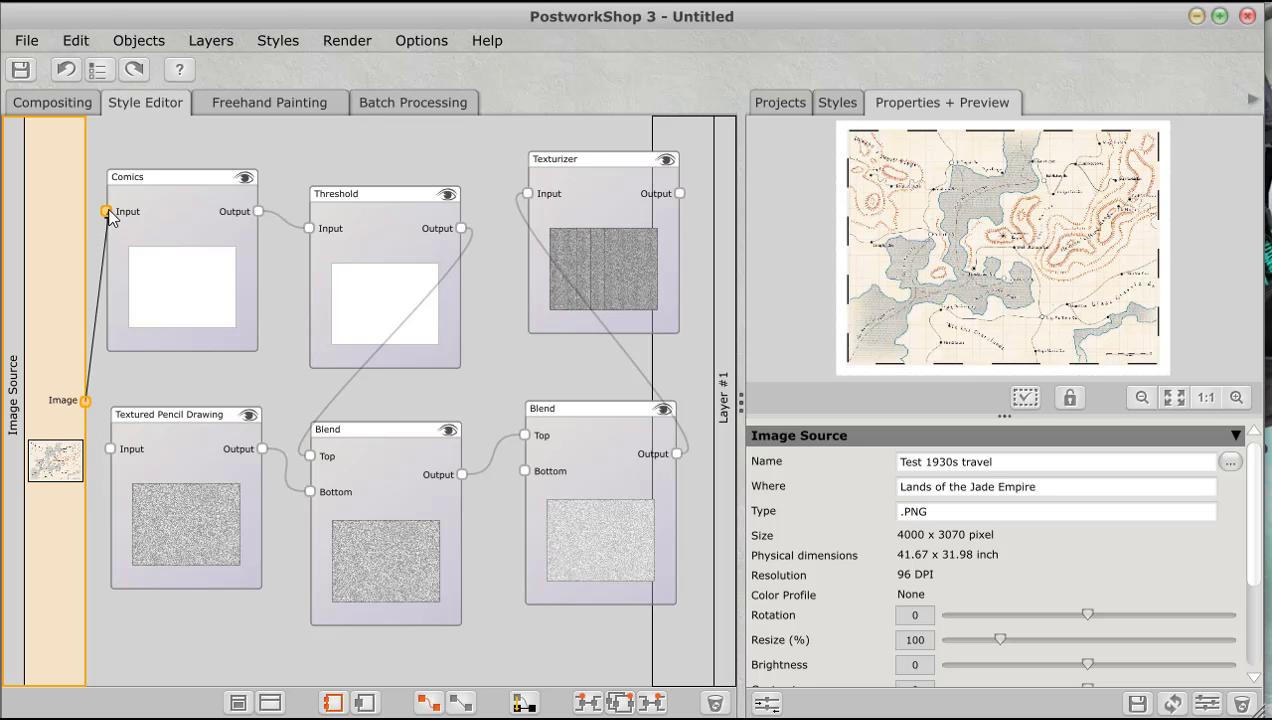
{"action": "left_click", "coordinate": [190, 226]}
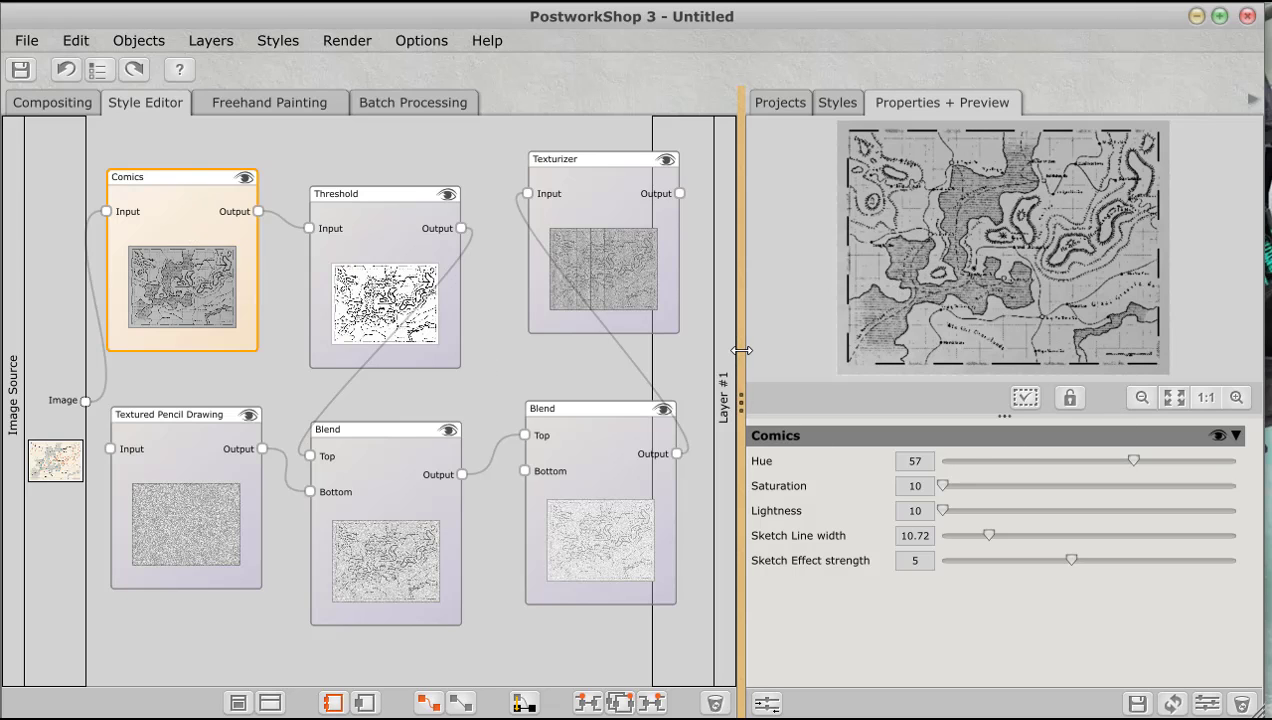
{"action": "left_click_drag", "start_coordinate": [728, 350], "coordinate": [598, 353]}
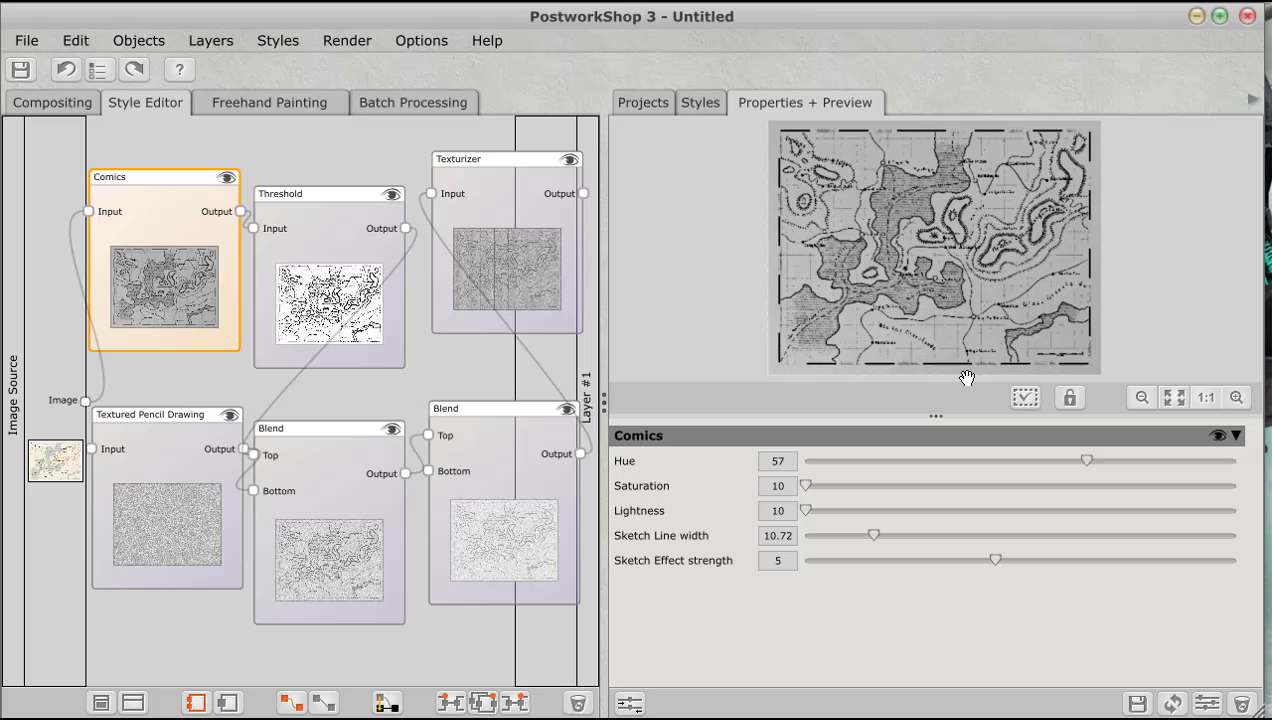
{"action": "left_click_drag", "start_coordinate": [937, 418], "coordinate": [936, 521]}
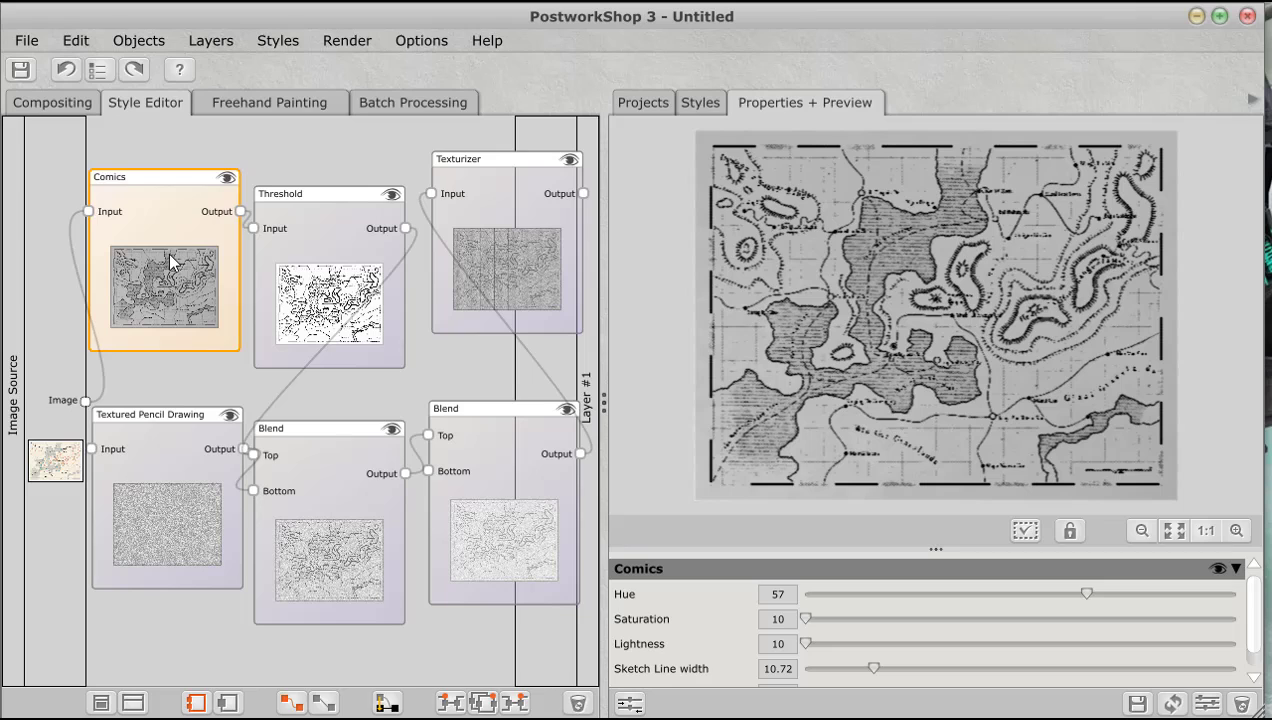
{"action": "mouse_move", "coordinate": [170, 262]}
{"action": "left_mouse_down"}
{"action": "mouse_move", "coordinate": [160, 243]}
{"action": "mouse_move", "coordinate": [190, 238]}
{"action": "mouse_move", "coordinate": [165, 238]}
{"action": "left_mouse_up"}
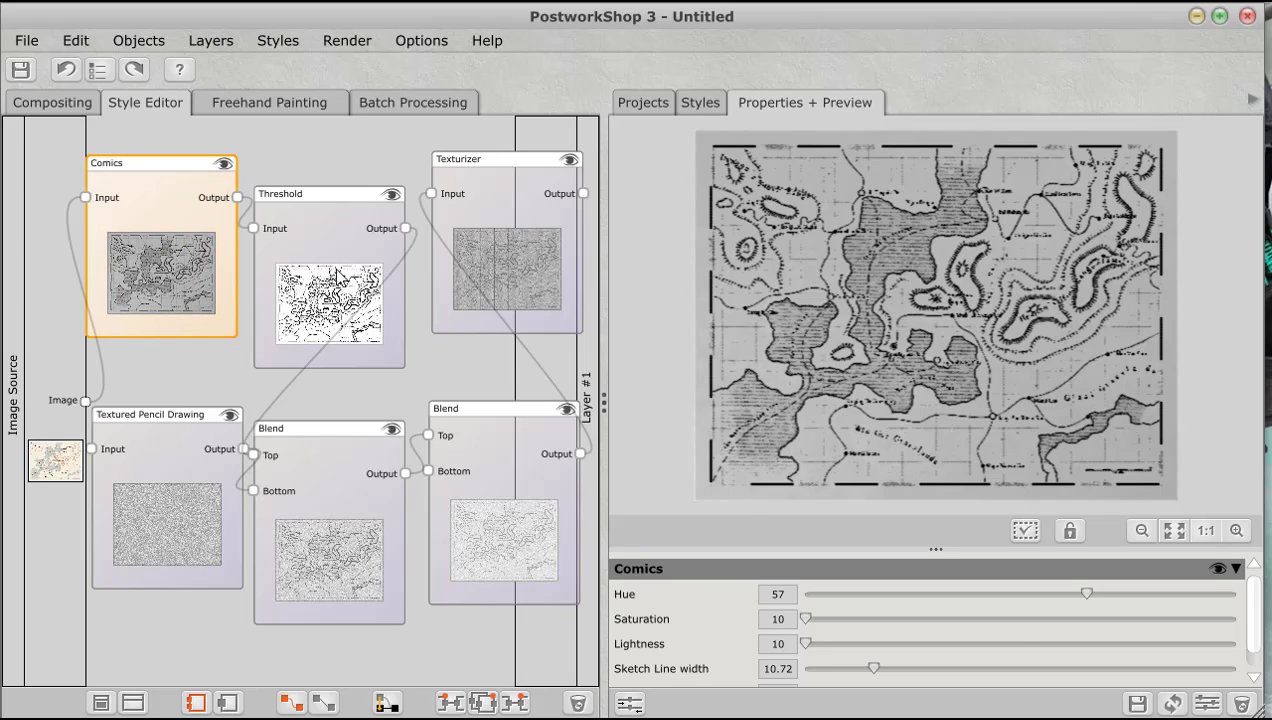
{"action": "mouse_move", "coordinate": [332, 266]}
{"action": "left_mouse_down"}
{"action": "mouse_move", "coordinate": [336, 220]}
{"action": "mouse_move", "coordinate": [337, 247]}
{"action": "left_mouse_up"}
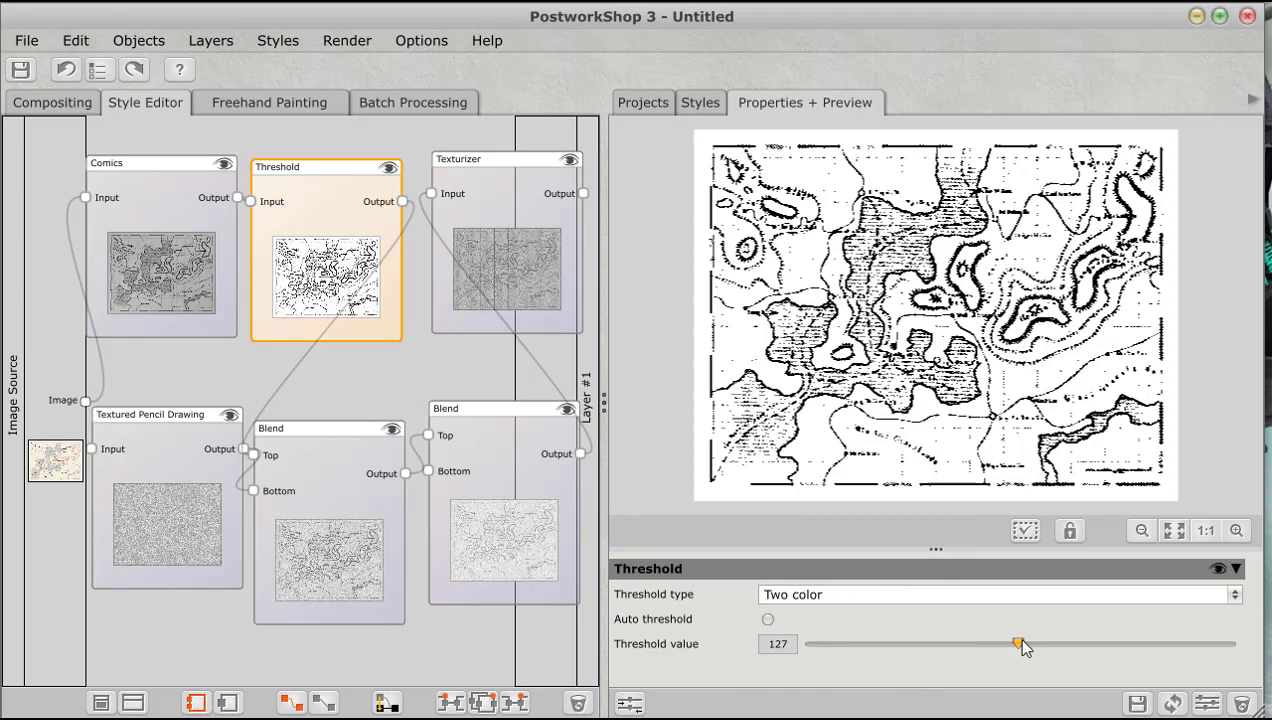
- Lower the Threshold value slightly and reposition the Threshold and lower Blend nodes
{"action": "mouse_move", "coordinate": [1018, 643]}
{"action": "left_mouse_down"}
{"action": "mouse_move", "coordinate": [881, 644]}
{"action": "mouse_move", "coordinate": [1107, 636]}
{"action": "mouse_move", "coordinate": [948, 645]}
{"action": "mouse_move", "coordinate": [1005, 638]}
{"action": "left_mouse_up"}
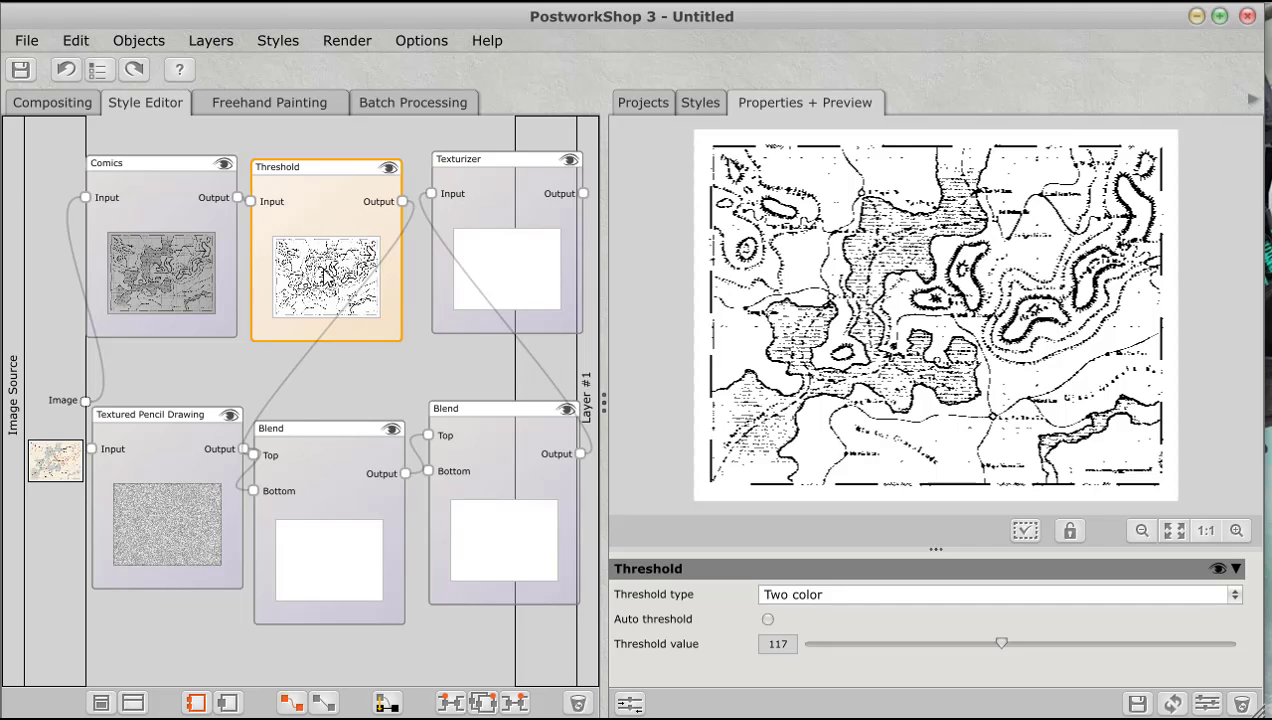
{"action": "left_click_drag", "start_coordinate": [329, 246], "coordinate": [288, 250]}
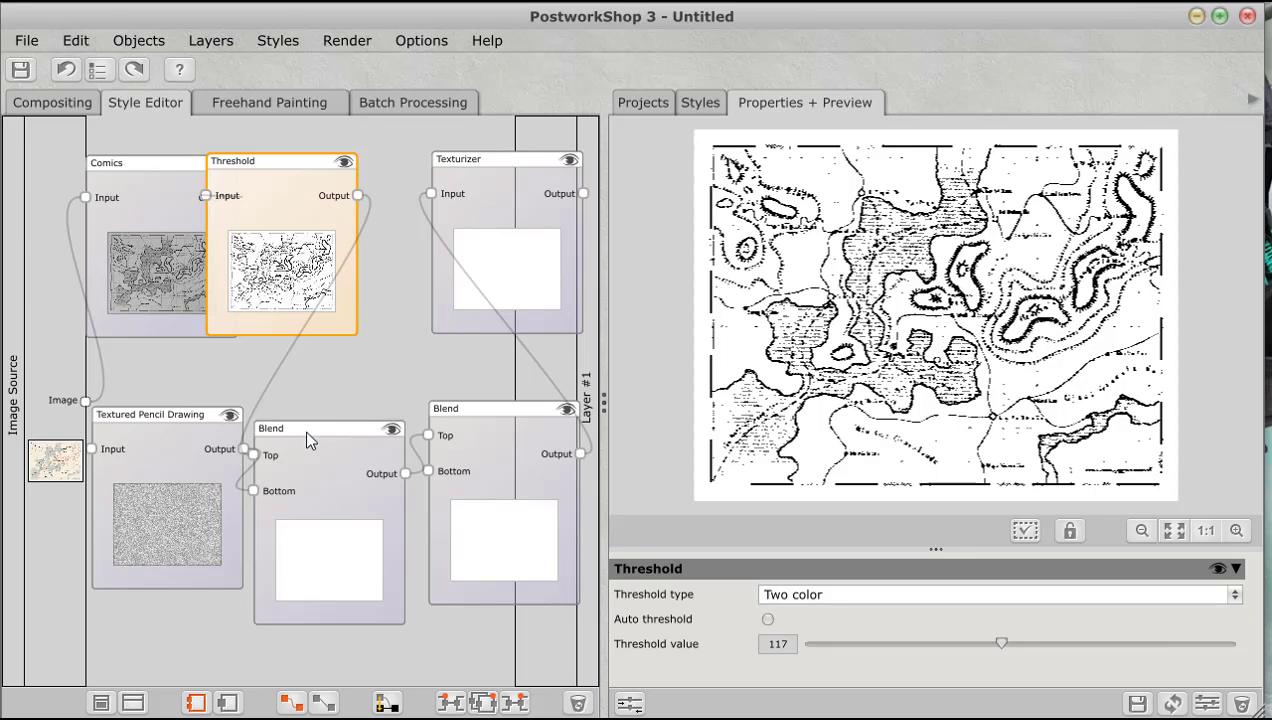
{"action": "left_click_drag", "start_coordinate": [309, 469], "coordinate": [322, 437]}
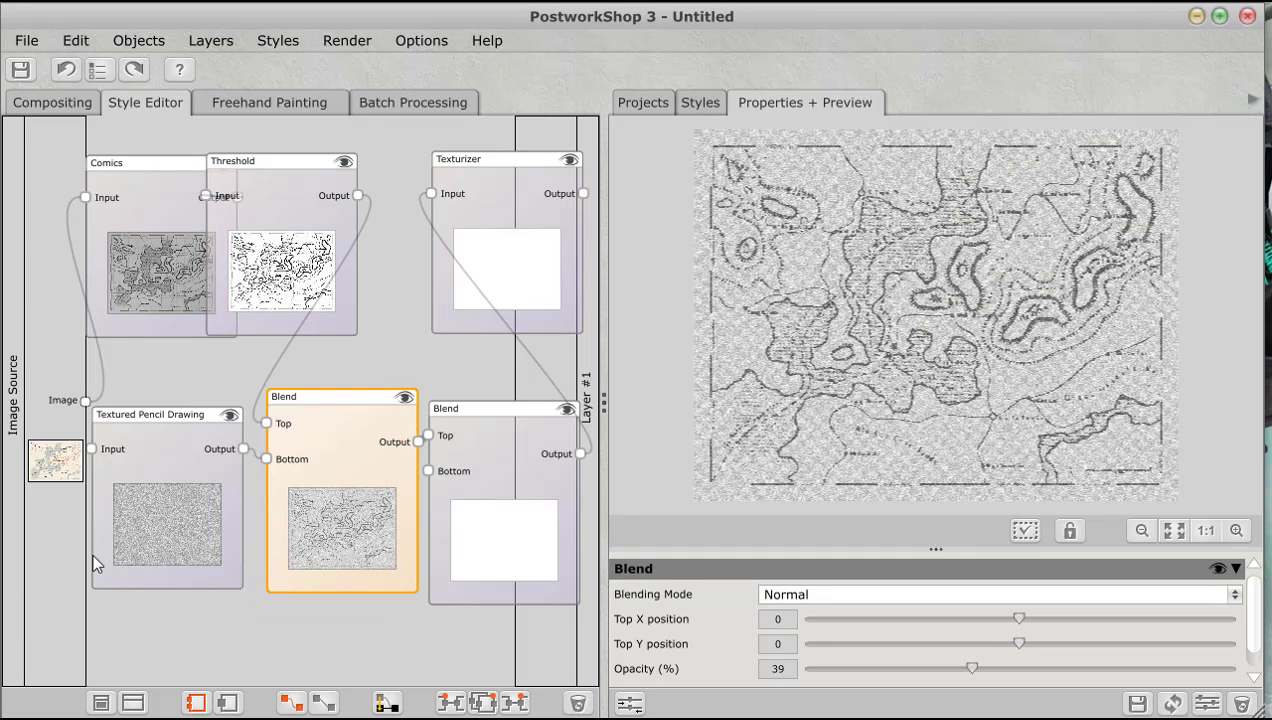
- Connect the source map's Image port to the Textured Pencil Drawing input for a grey pencil sketch
{"action": "left_click", "coordinate": [102, 457]}
{"action": "left_click_drag", "start_coordinate": [102, 457], "coordinate": [178, 453]}
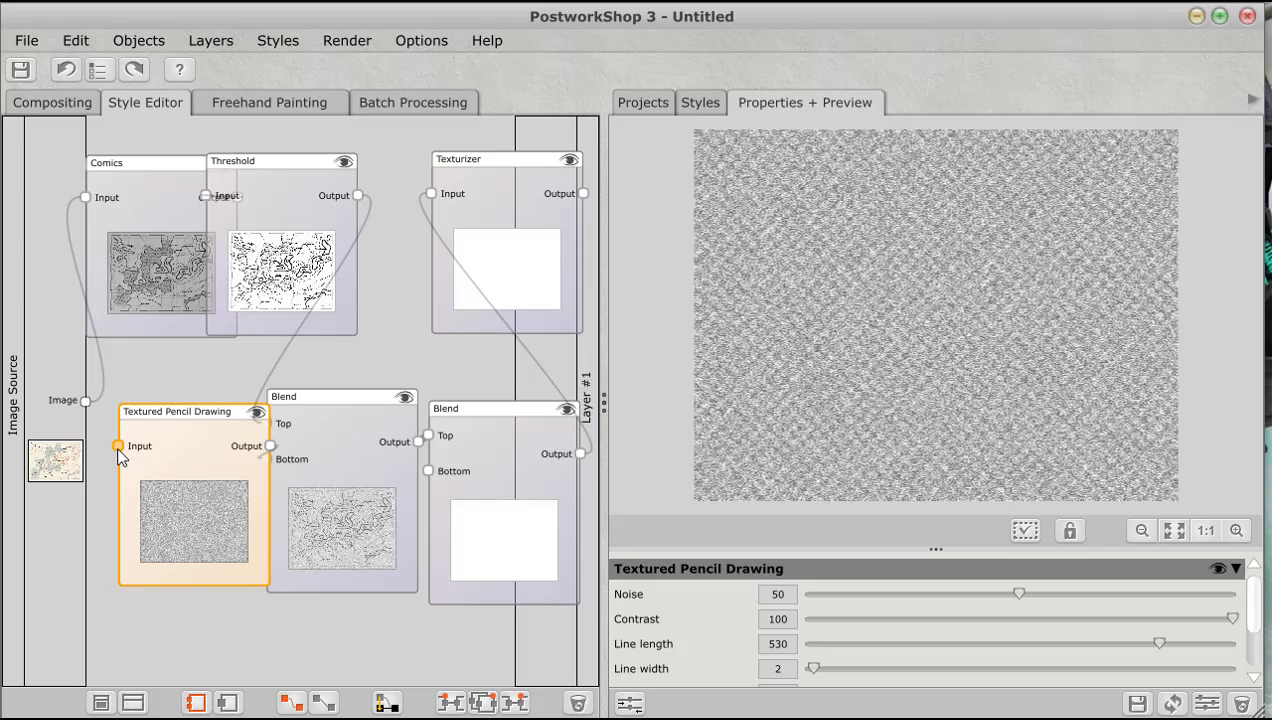
{"action": "left_click", "coordinate": [88, 408]}
{"action": "left_click_drag", "start_coordinate": [88, 409], "coordinate": [119, 448]}
{"action": "left_click_drag", "start_coordinate": [196, 466], "coordinate": [178, 452]}
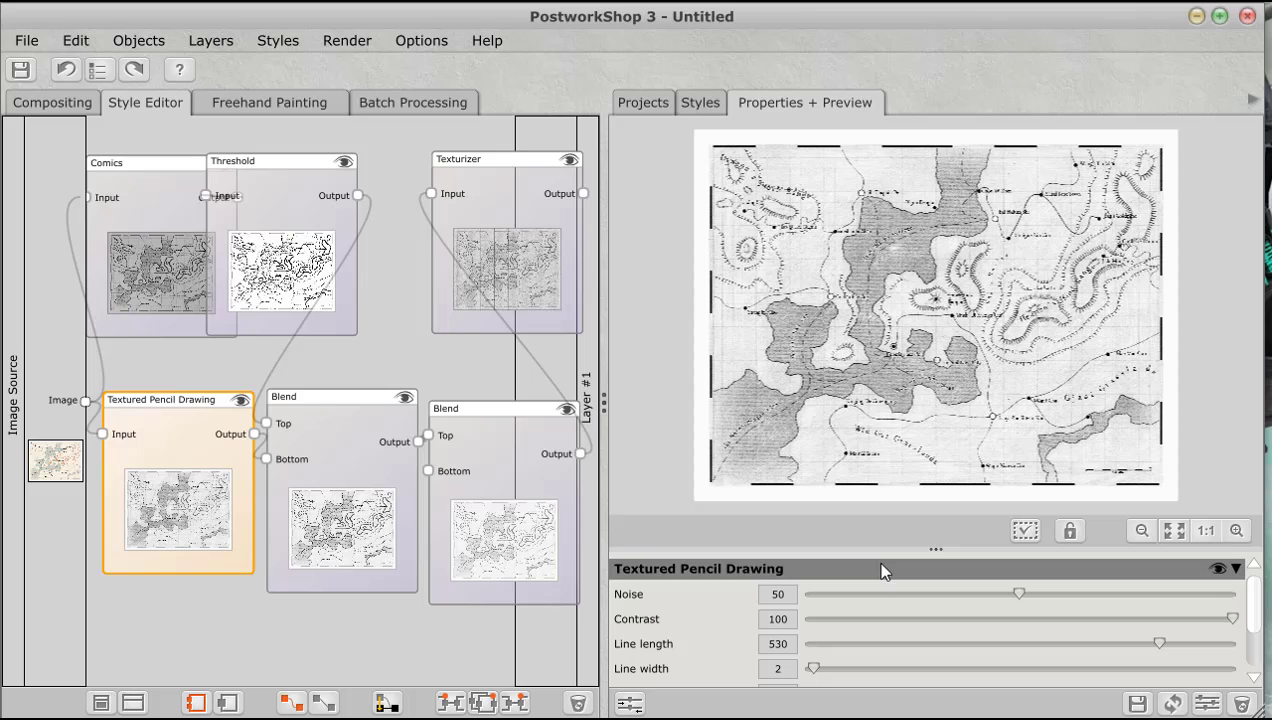
{"action": "scroll", "coordinate": [903, 388], "scroll_direction": "up", "scroll_amount": 4}
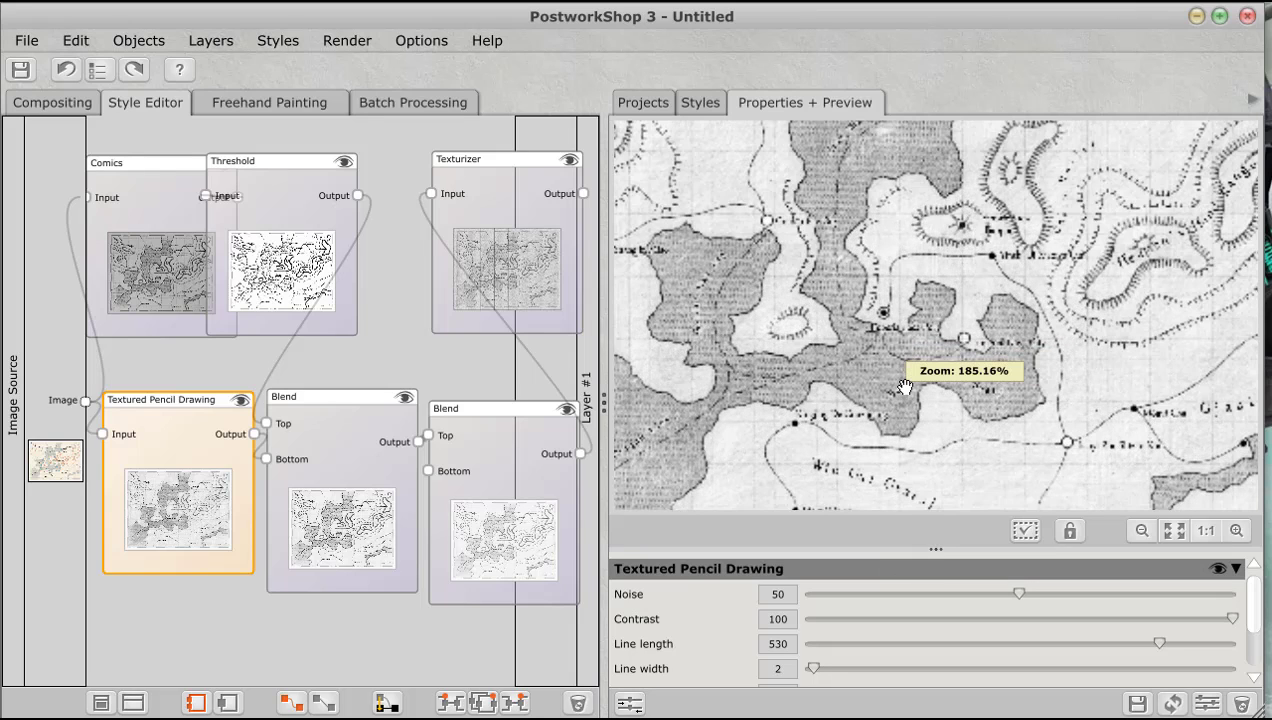
{"action": "scroll", "coordinate": [903, 388], "scroll_direction": "up", "scroll_amount": 1}
{"action": "scroll", "coordinate": [903, 388], "scroll_direction": "down", "scroll_amount": 7}
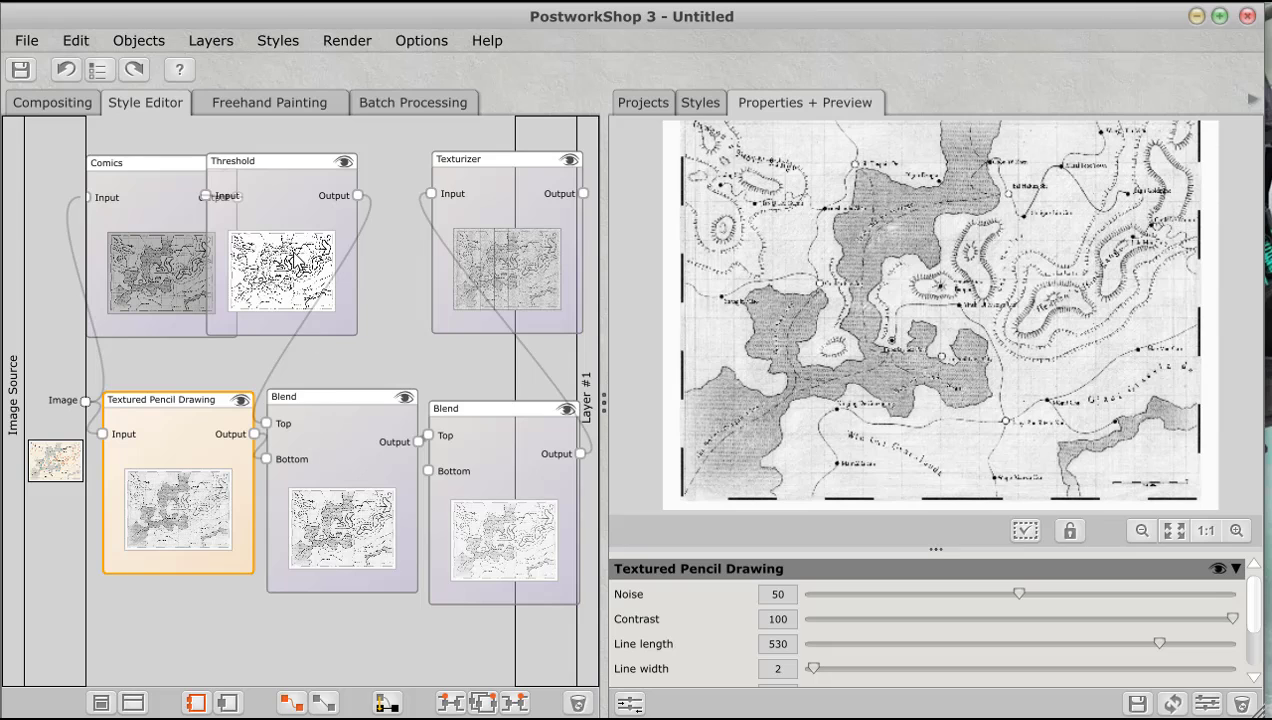
- Check the Threshold, pencil and Blend outputs while repositioning the Blend, Comics and Textured Pencil Drawing nodes
{"action": "left_click", "coordinate": [295, 260]}
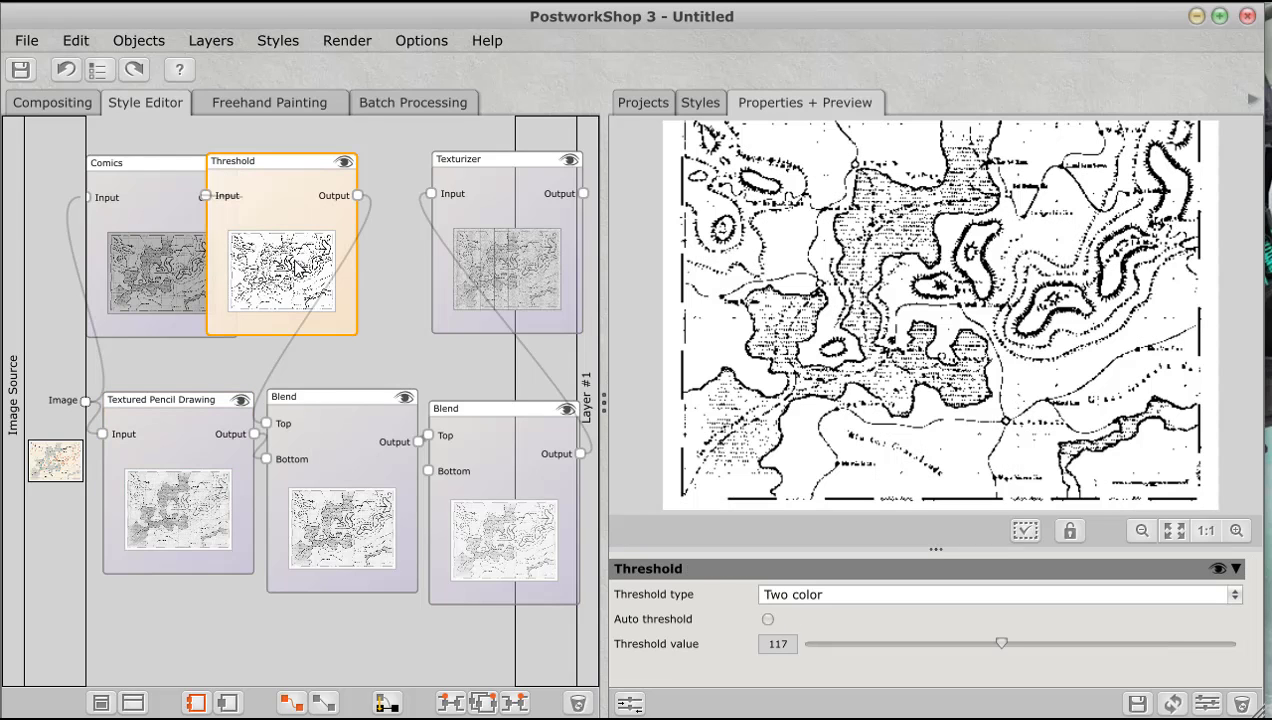
{"action": "left_click", "coordinate": [207, 482]}
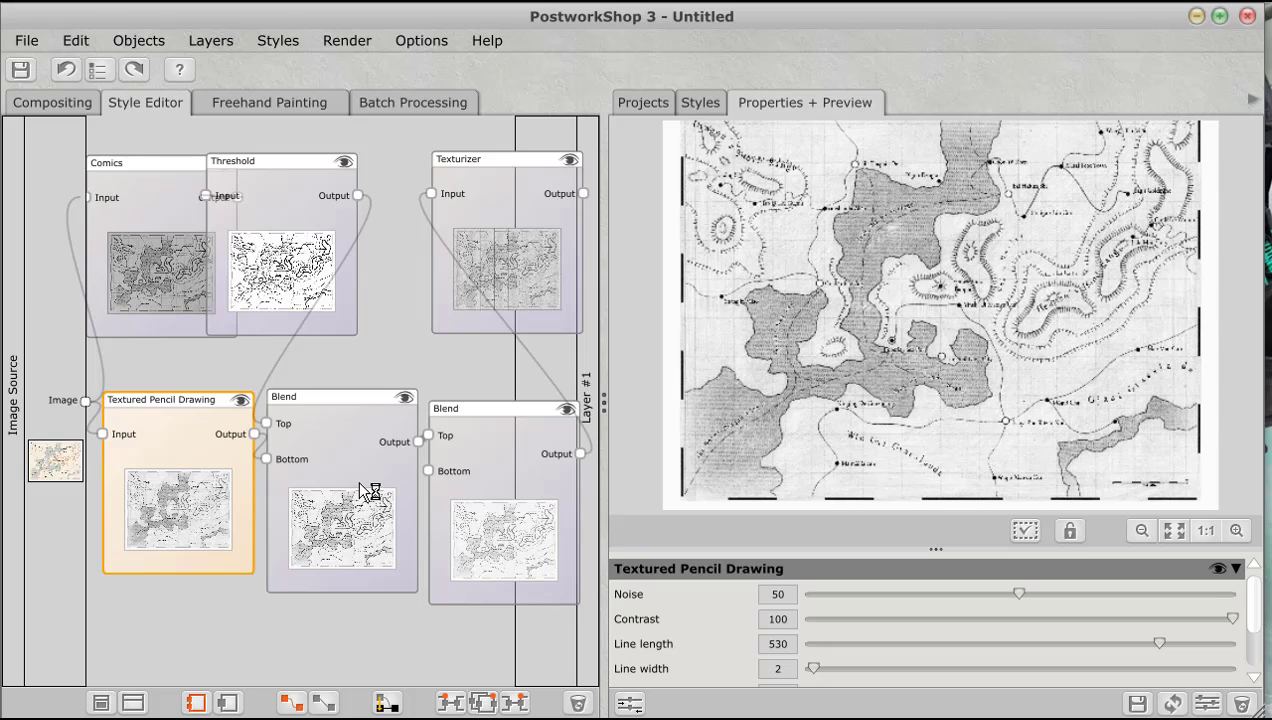
{"action": "left_click", "coordinate": [353, 448]}
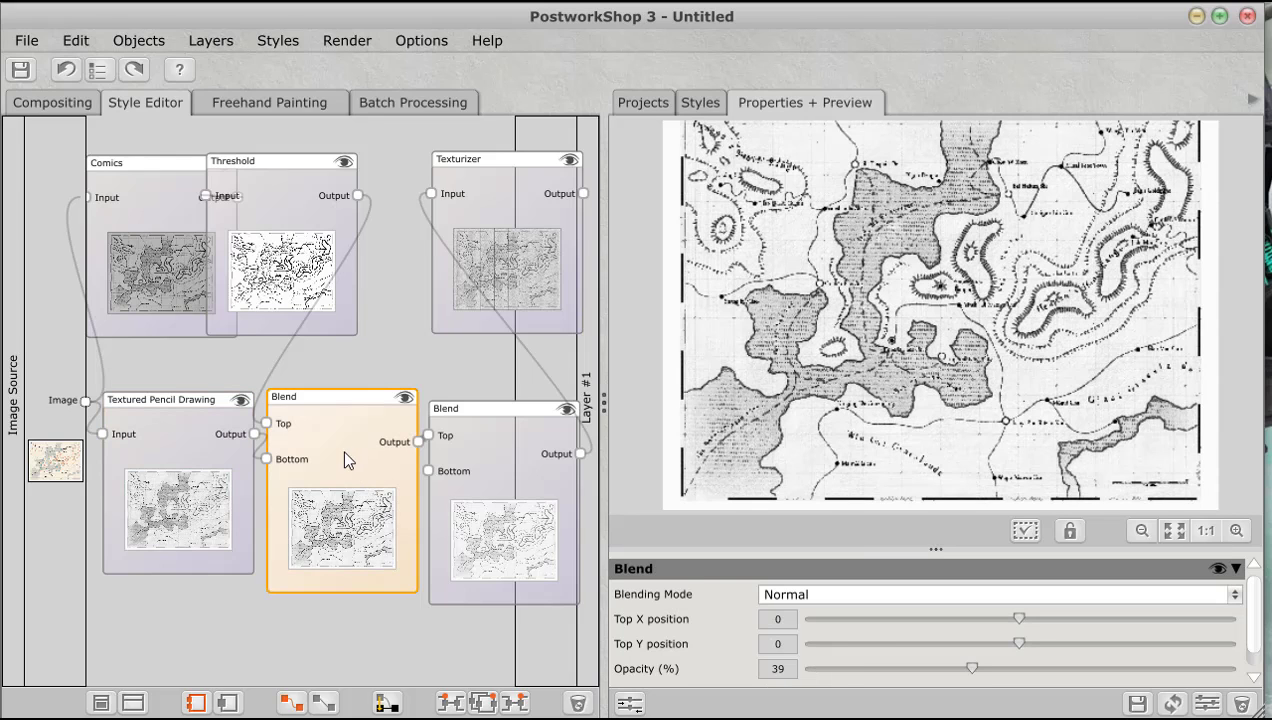
{"action": "left_click_drag", "start_coordinate": [342, 449], "coordinate": [406, 418]}
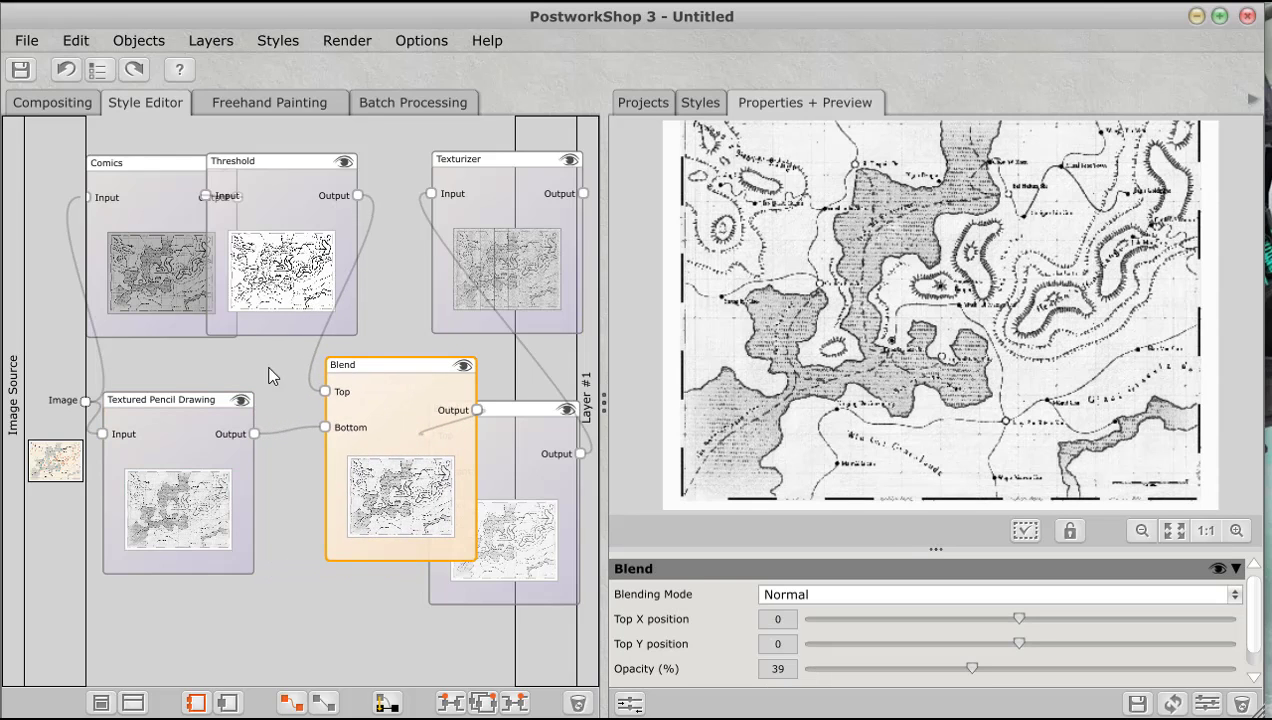
{"action": "left_click", "coordinate": [126, 219]}
{"action": "left_click_drag", "start_coordinate": [107, 222], "coordinate": [59, 216]}
{"action": "left_click", "coordinate": [318, 240]}
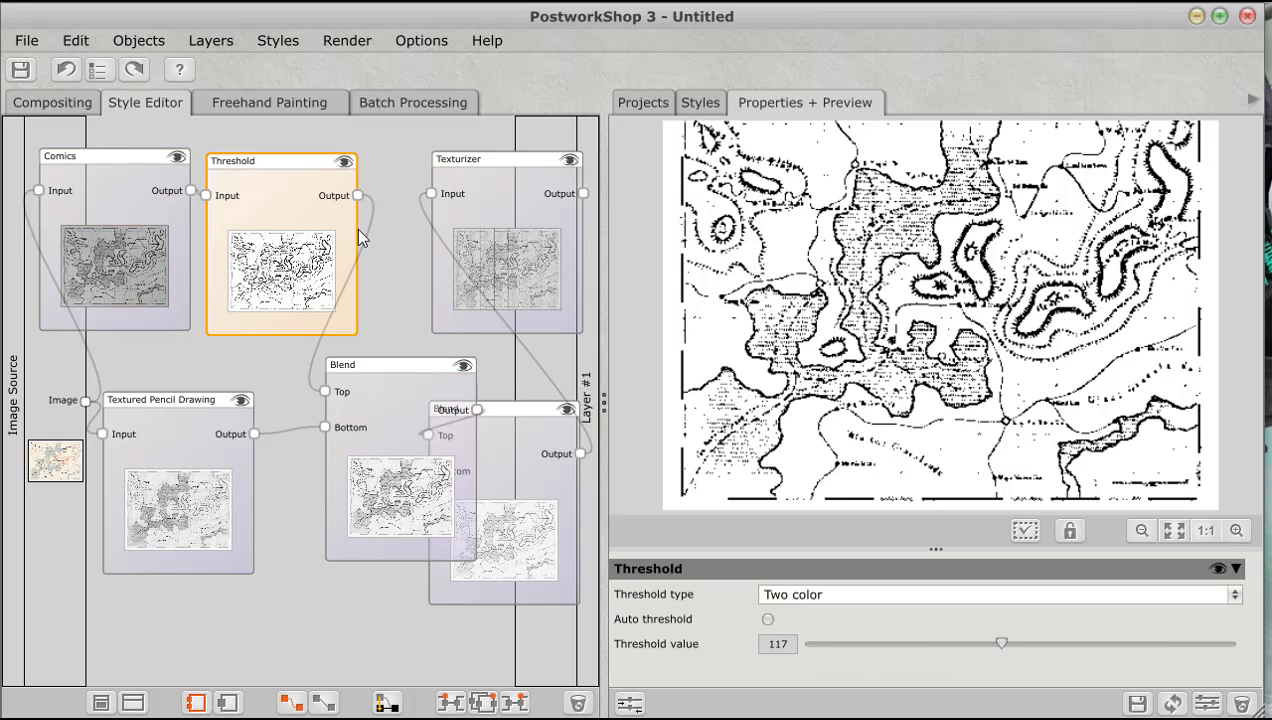
{"action": "left_click", "coordinate": [376, 404]}
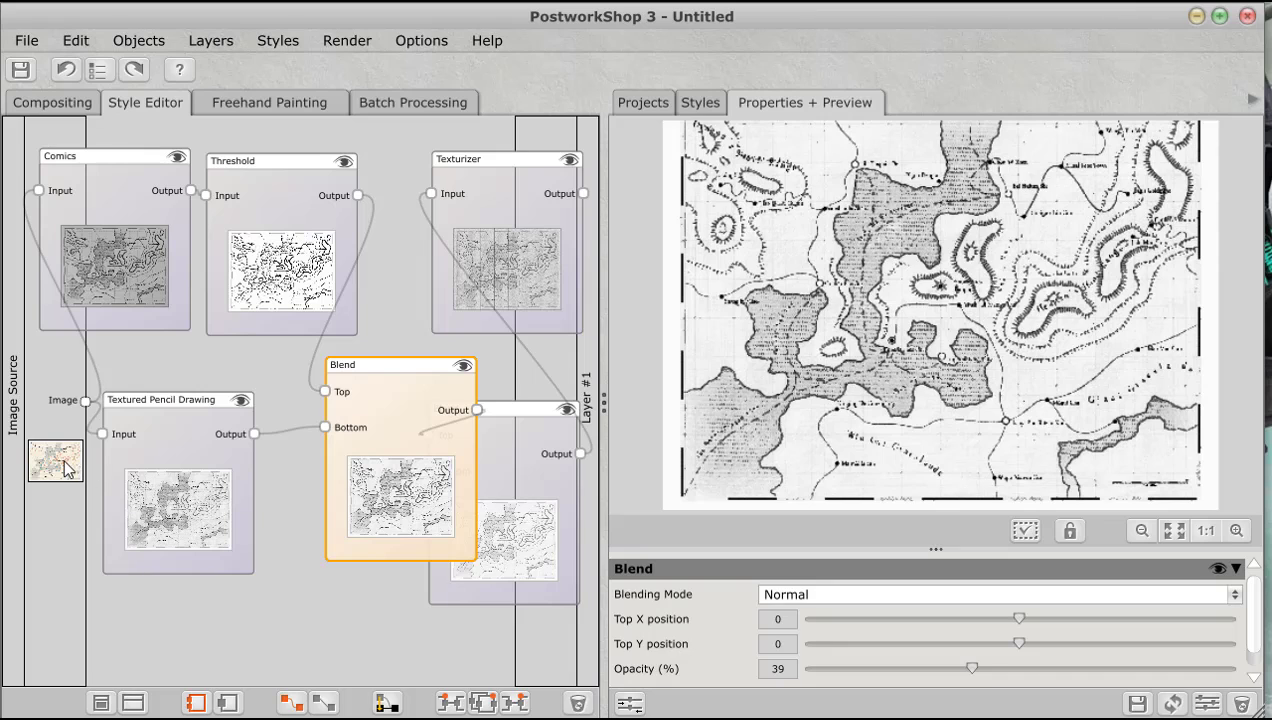
{"action": "mouse_move", "coordinate": [185, 470]}
{"action": "left_mouse_down"}
{"action": "mouse_move", "coordinate": [203, 466]}
{"action": "mouse_move", "coordinate": [195, 454]}
{"action": "left_mouse_up"}
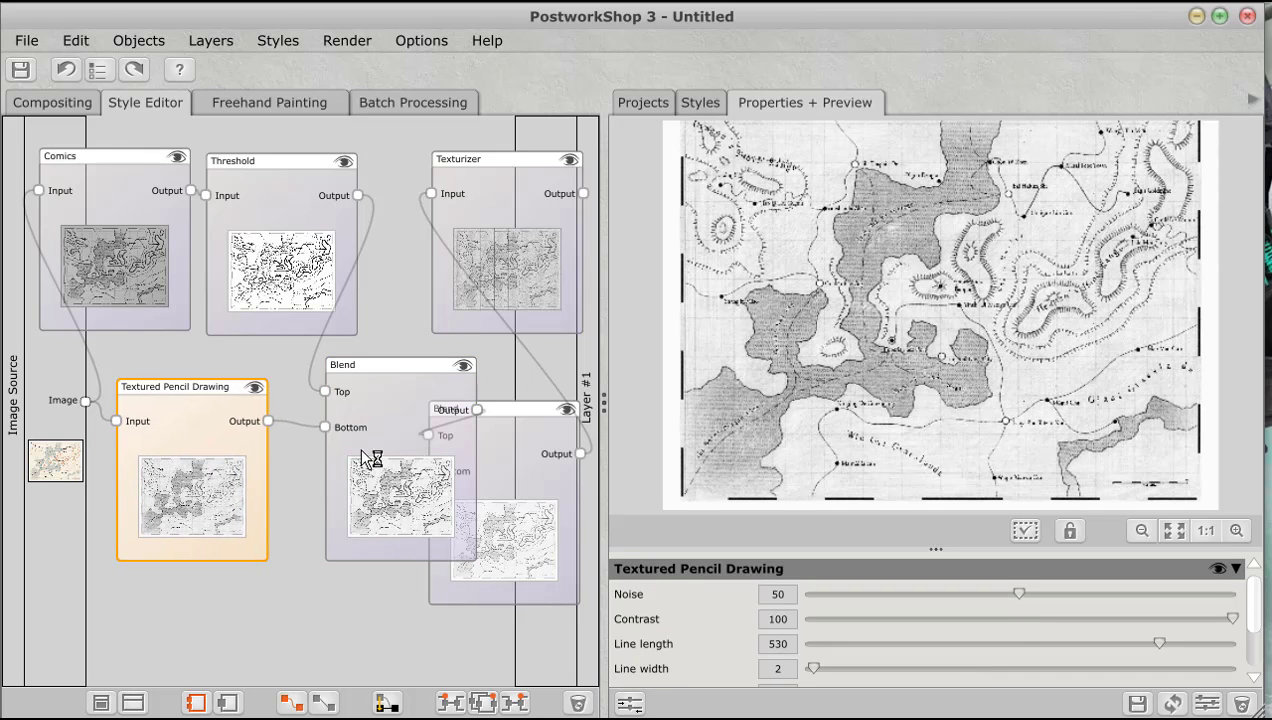
{"action": "left_click_drag", "start_coordinate": [398, 450], "coordinate": [355, 458]}
- Bring the whole map into the preview and move the Texturizer node up and left
{"action": "scroll", "coordinate": [1130, 435], "scroll_direction": "up", "scroll_amount": 3}
{"action": "scroll", "coordinate": [930, 295], "scroll_direction": "down", "scroll_amount": 1}
{"action": "scroll", "coordinate": [850, 296], "scroll_direction": "down", "scroll_amount": 2}
{"action": "left_click_drag", "start_coordinate": [812, 276], "coordinate": [888, 333]}
{"action": "scroll", "coordinate": [888, 333], "scroll_direction": "up", "scroll_amount": 1}
{"action": "scroll", "coordinate": [888, 333], "scroll_direction": "down", "scroll_amount": 1}
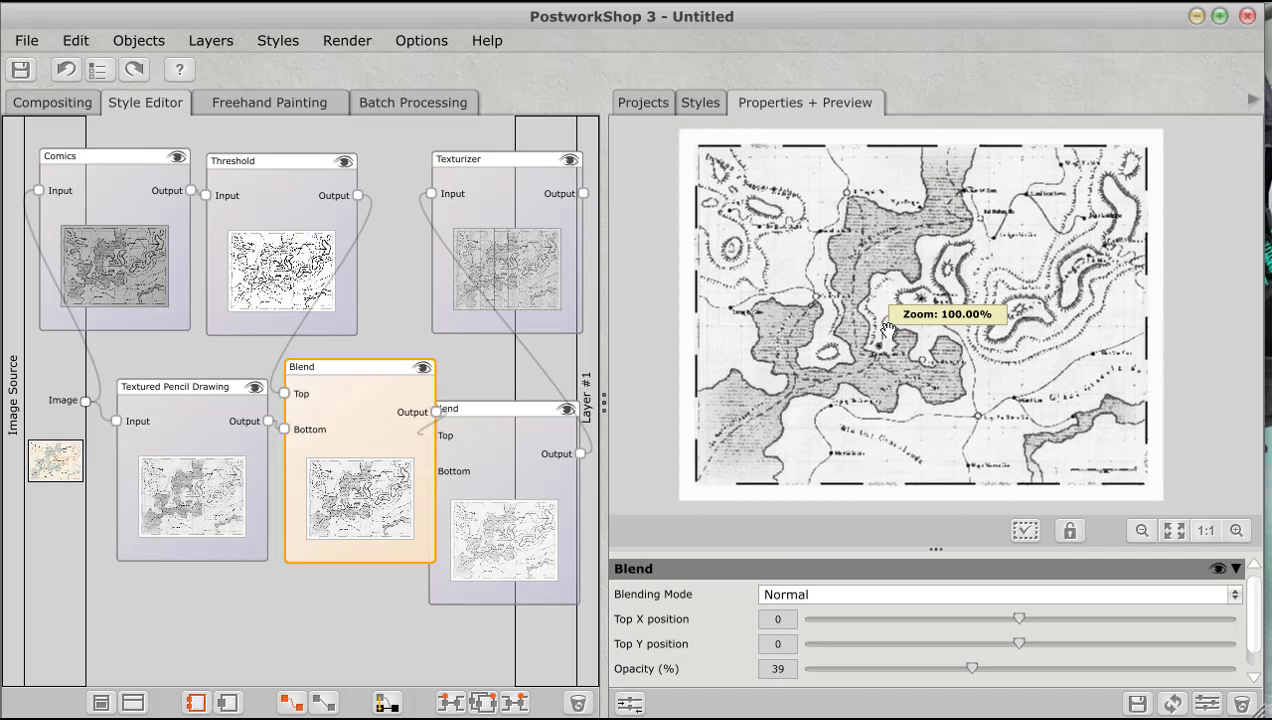
{"action": "scroll", "coordinate": [888, 333], "scroll_direction": "down", "scroll_amount": 1}
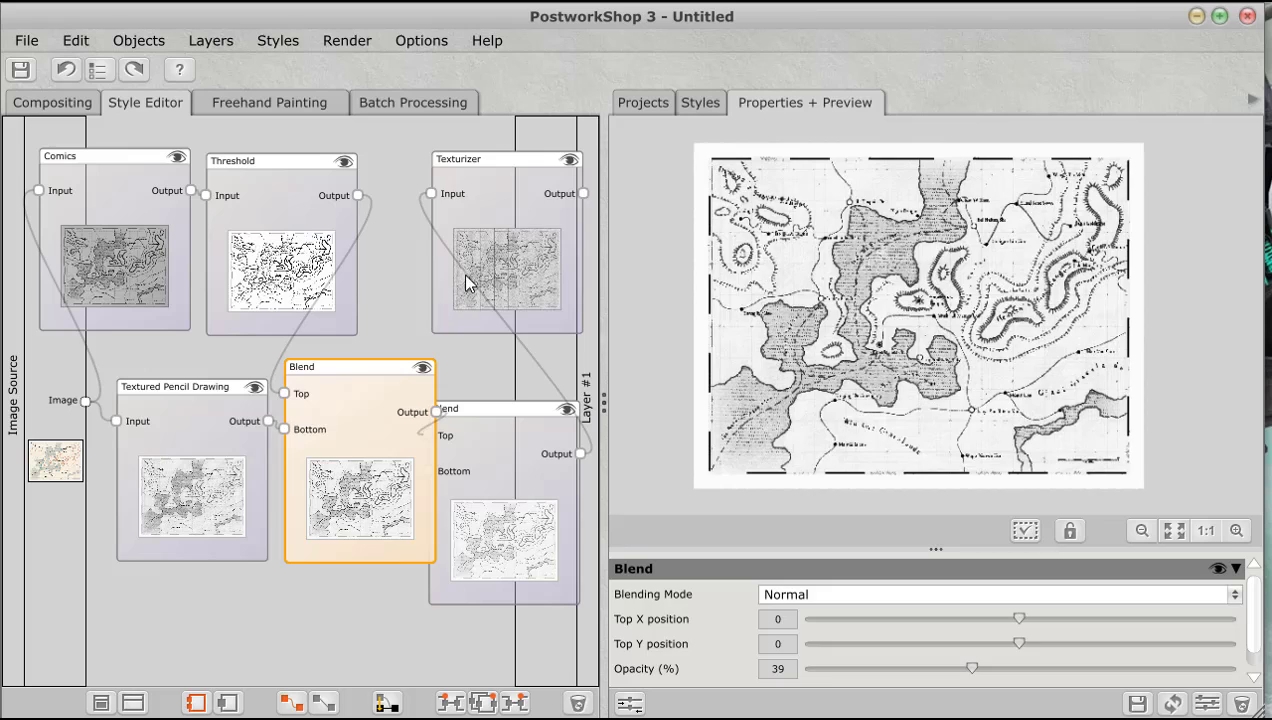
{"action": "left_click_drag", "start_coordinate": [464, 275], "coordinate": [449, 232]}
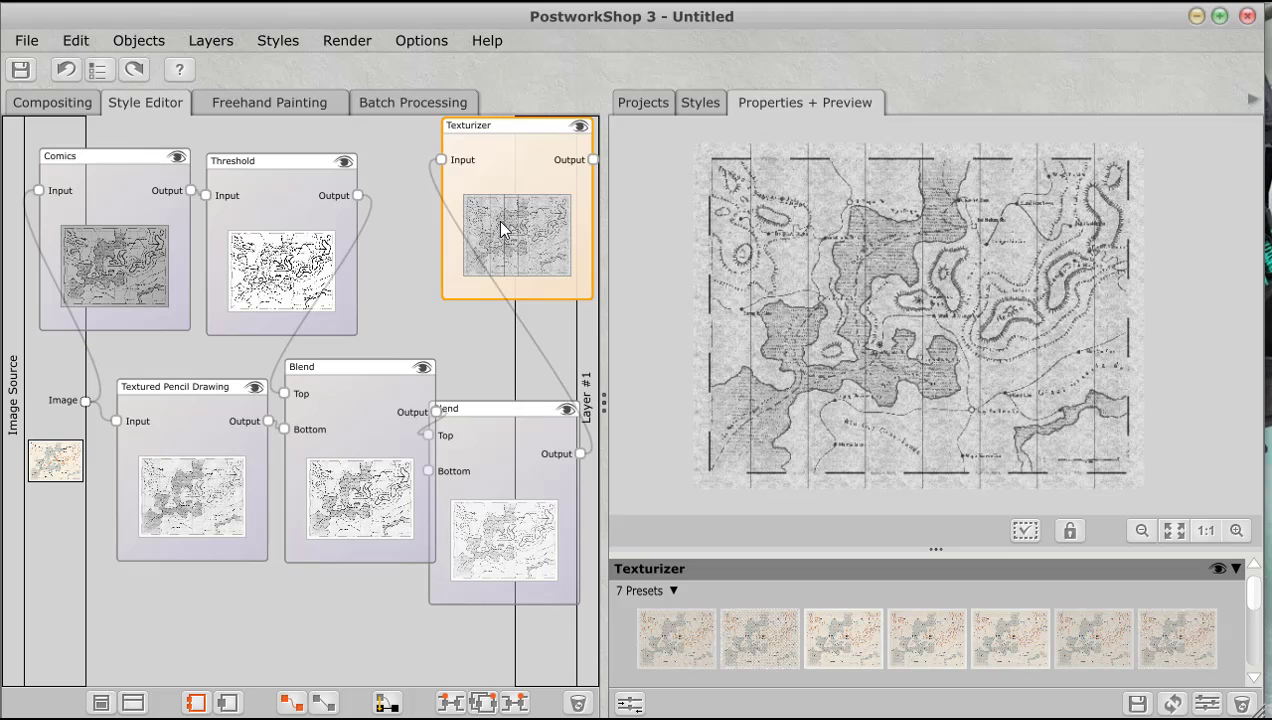
{"action": "mouse_move", "coordinate": [502, 228]}
{"action": "left_mouse_down"}
{"action": "mouse_move", "coordinate": [460, 220]}
{"action": "mouse_move", "coordinate": [450, 233]}
{"action": "mouse_move", "coordinate": [483, 221]}
{"action": "left_mouse_up"}
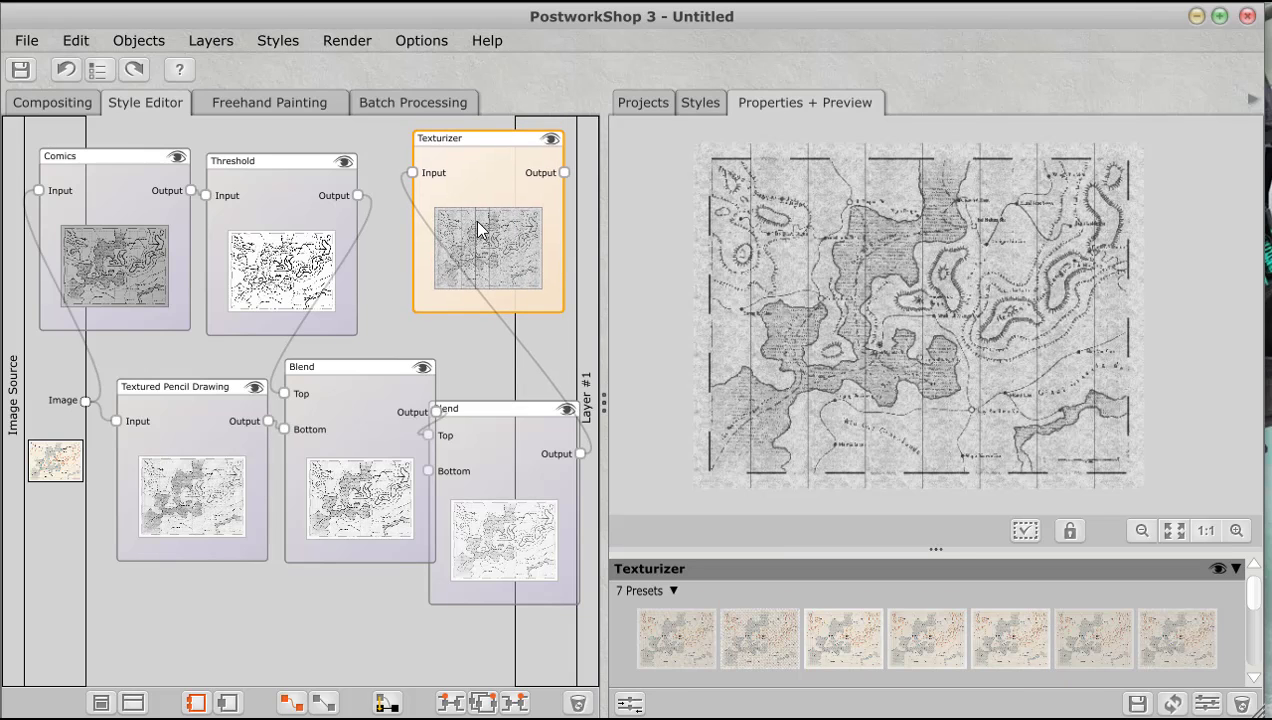
- Reposition the last Blend and Texturizer nodes and check the Textured Pencil Drawing output
{"action": "left_click", "coordinate": [343, 525]}
{"action": "left_click_drag", "start_coordinate": [343, 525], "coordinate": [318, 567]}
{"action": "left_click", "coordinate": [193, 439]}
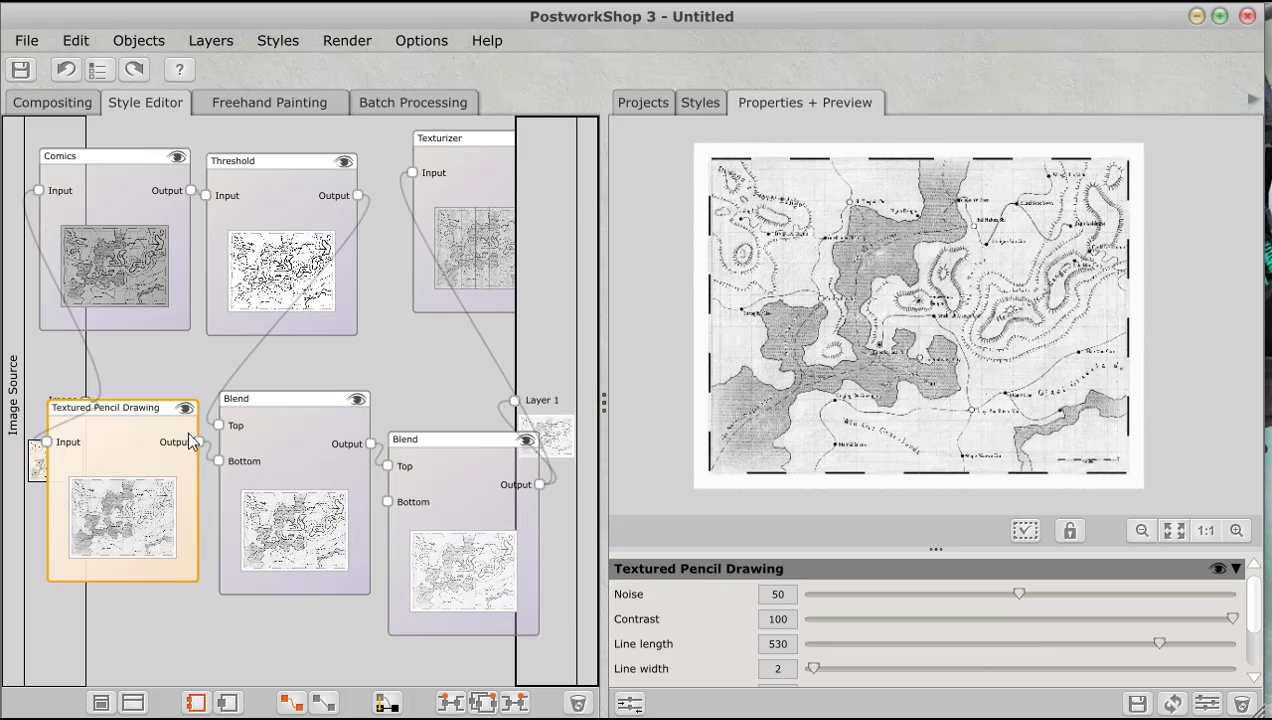
{"action": "left_click", "coordinate": [494, 201]}
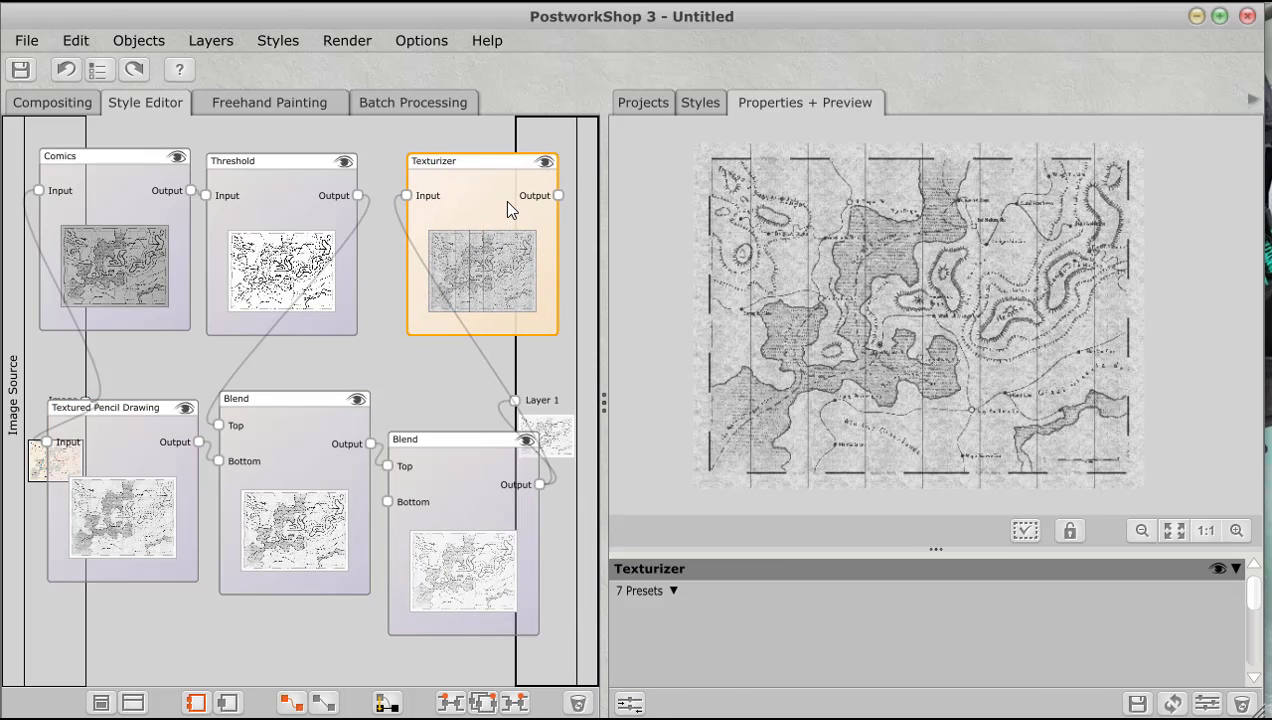
{"action": "left_click_drag", "start_coordinate": [504, 200], "coordinate": [522, 176]}
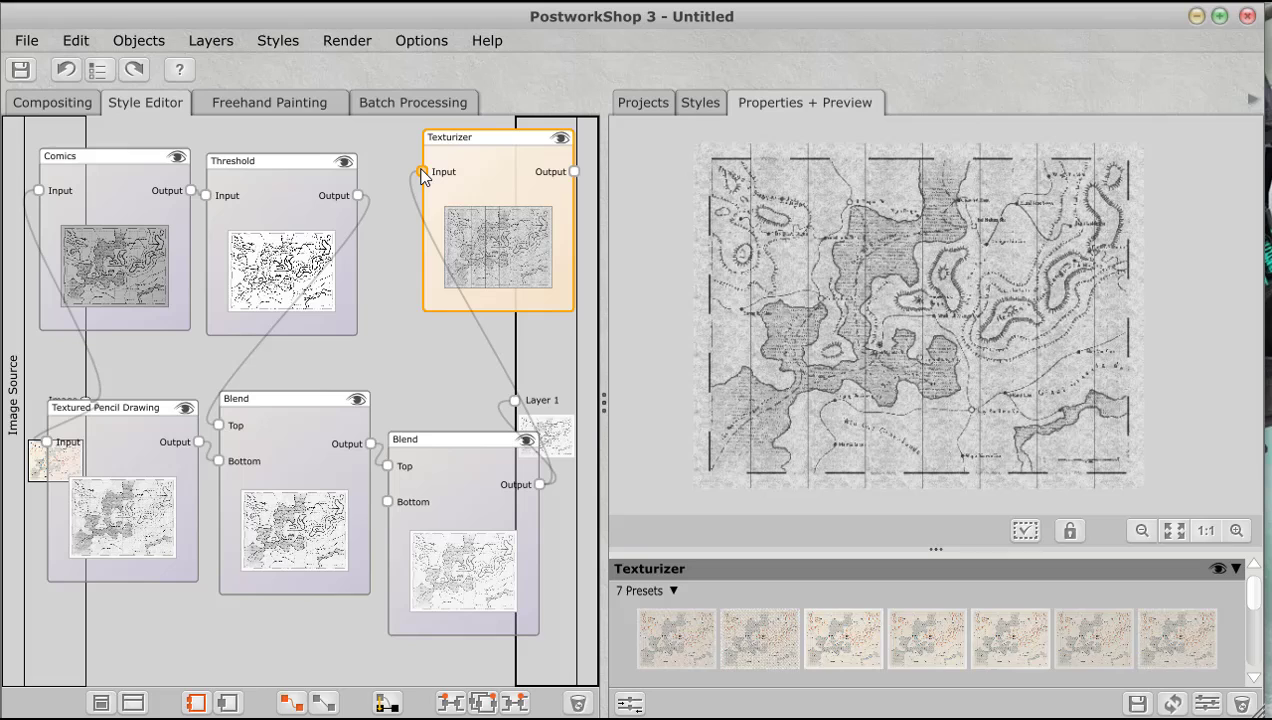
- Delete the last Blend node and route the remaining Blend's output into the Texturizer input
{"action": "left_click_drag", "start_coordinate": [420, 172], "coordinate": [426, 310]}
{"action": "left_click", "coordinate": [483, 617]}
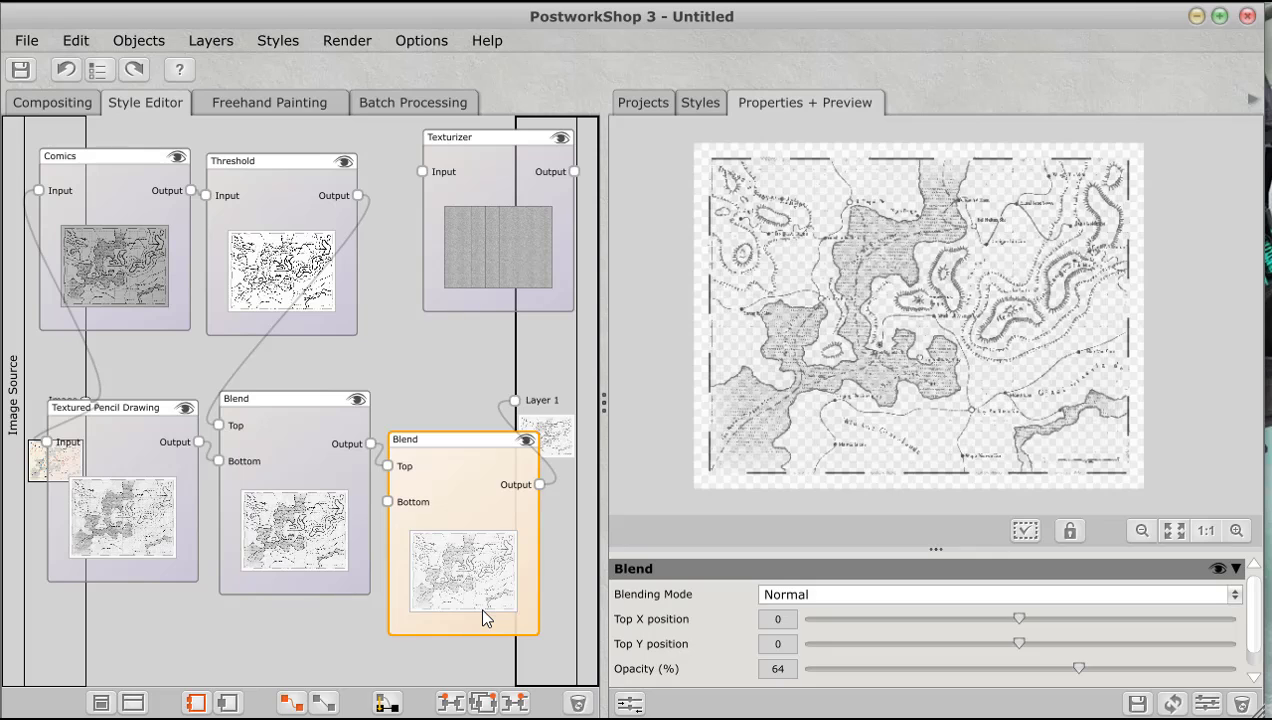
{"action": "key", "text": "Delete"}
{"action": "left_click_drag", "start_coordinate": [515, 402], "coordinate": [462, 321]}
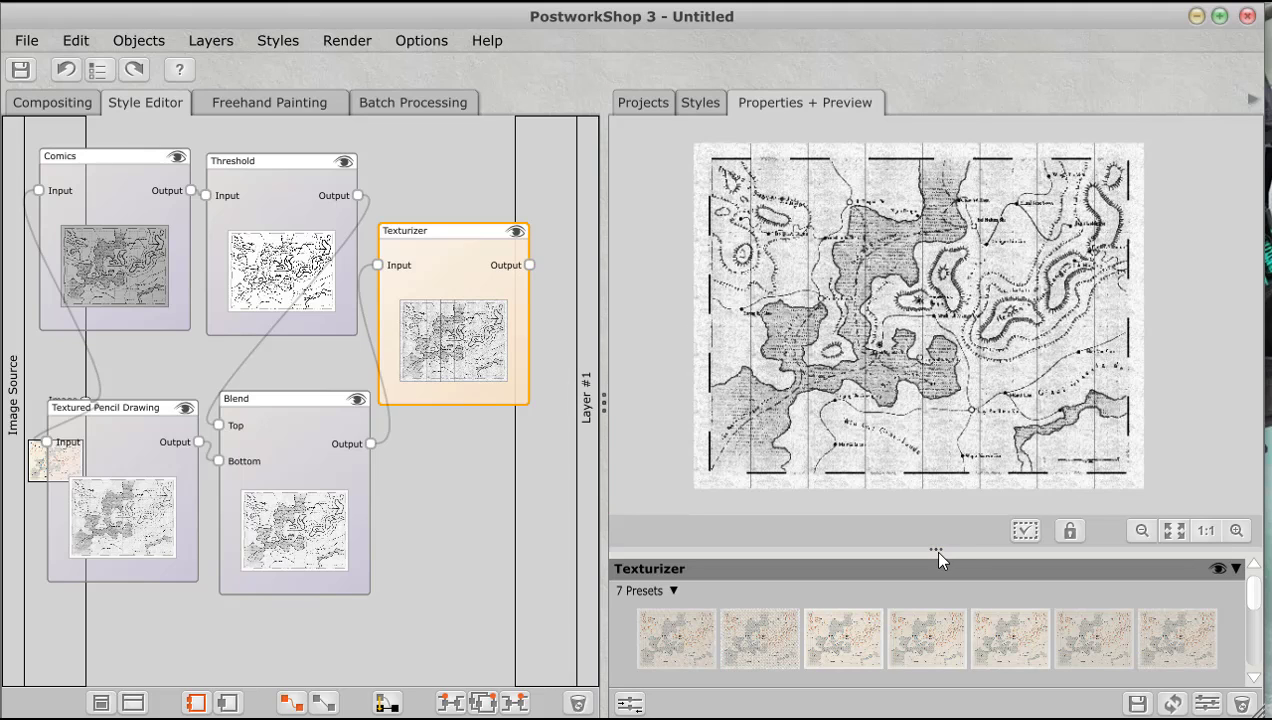
- Try the Paper 14 texture in the Texturizer with an enlarged scale
{"action": "left_click_drag", "start_coordinate": [938, 552], "coordinate": [920, 310]}
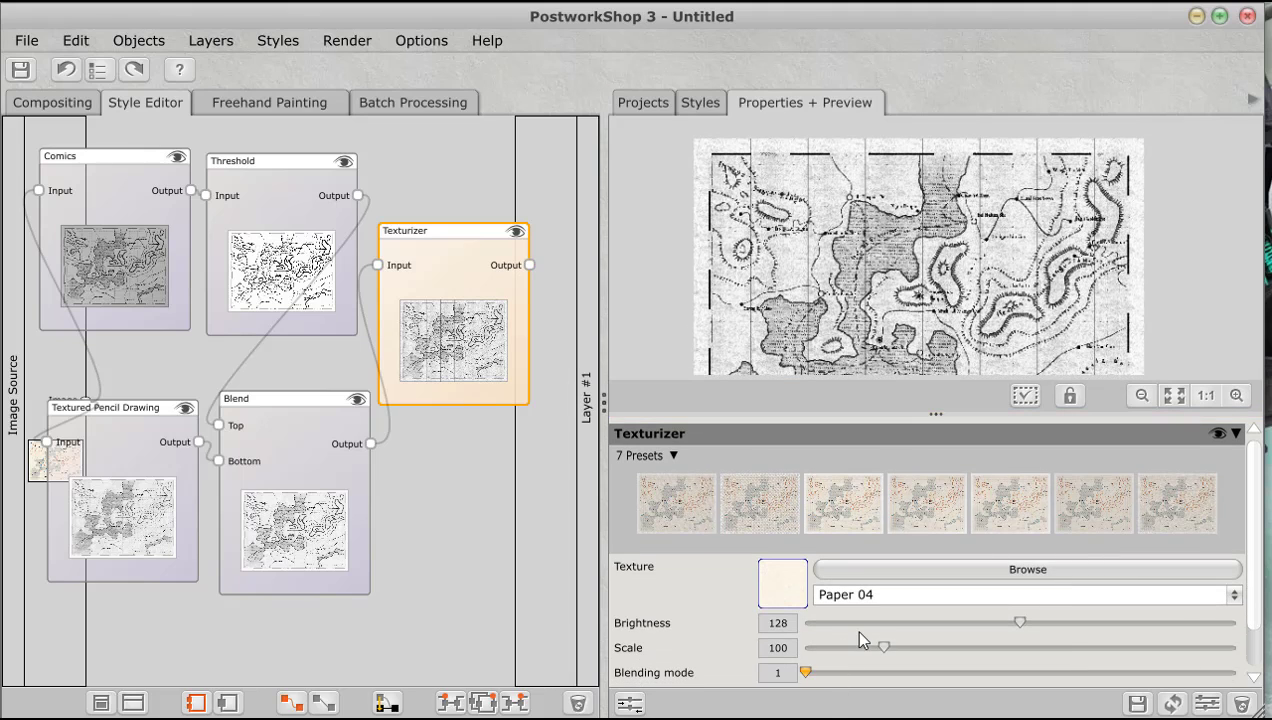
{"action": "left_click", "coordinate": [913, 576]}
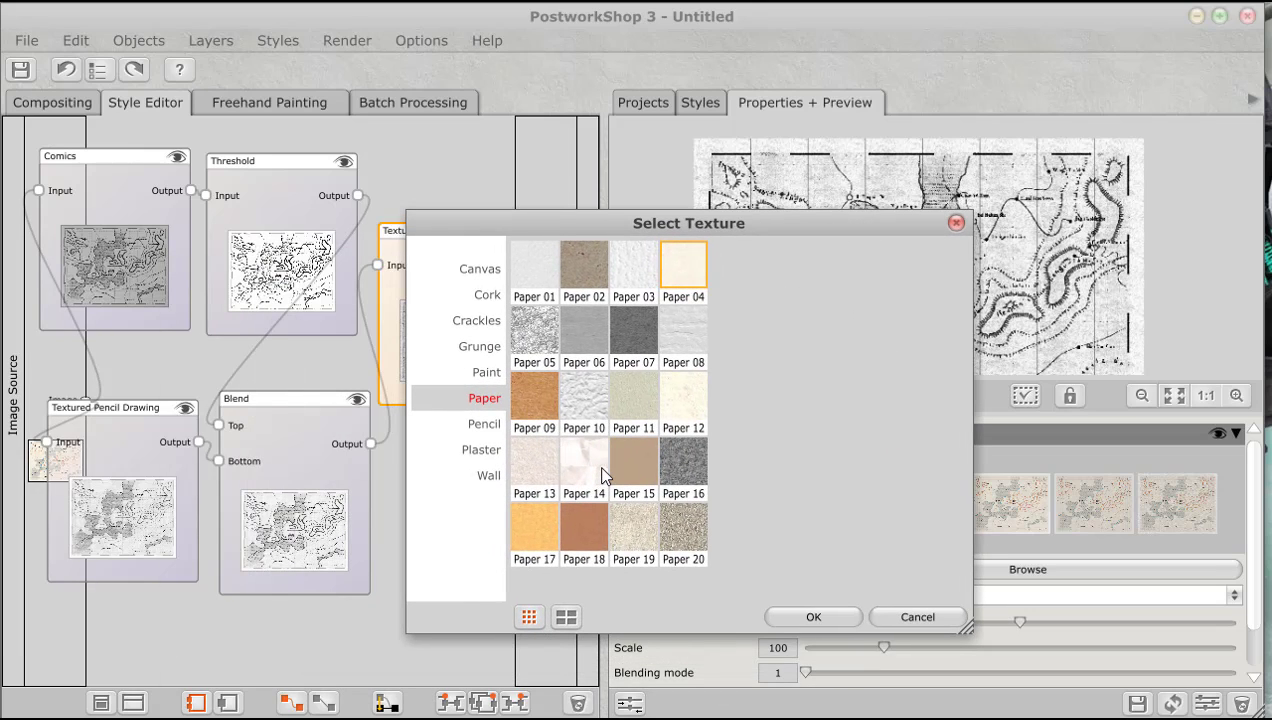
{"action": "left_click", "coordinate": [582, 479]}
{"action": "left_click", "coordinate": [812, 615]}
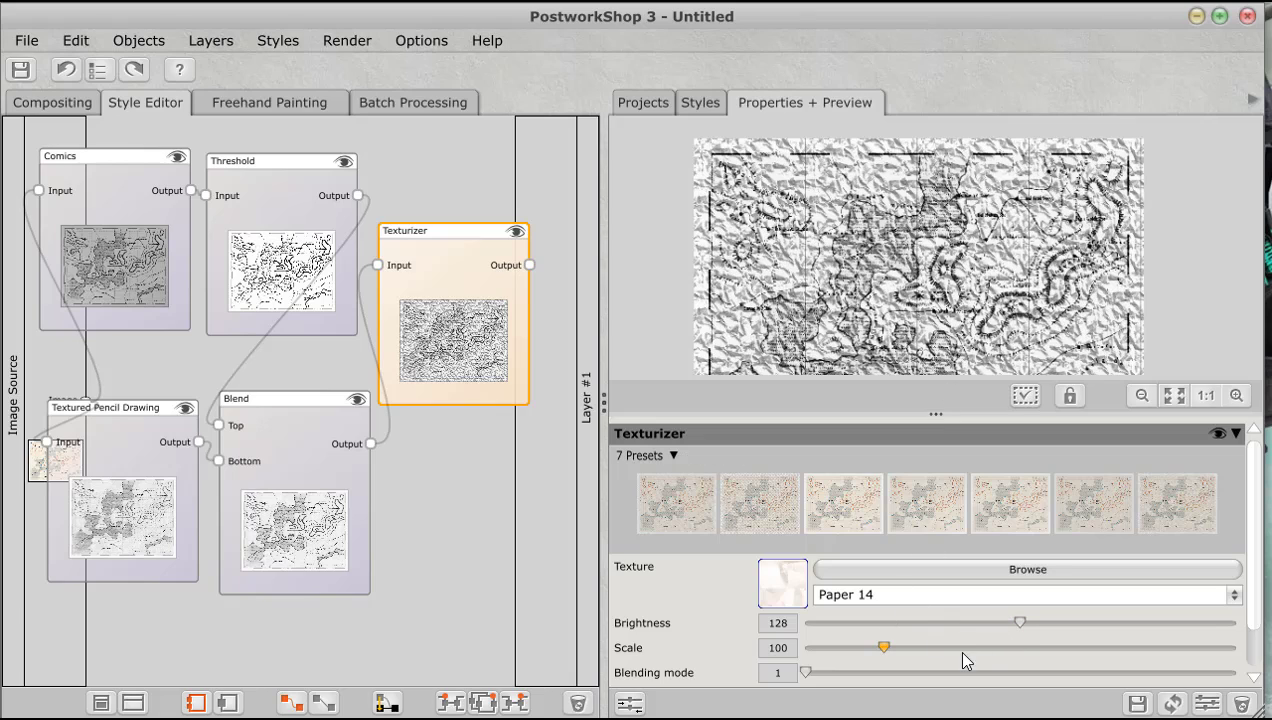
{"action": "left_click_drag", "start_coordinate": [886, 648], "coordinate": [990, 650]}
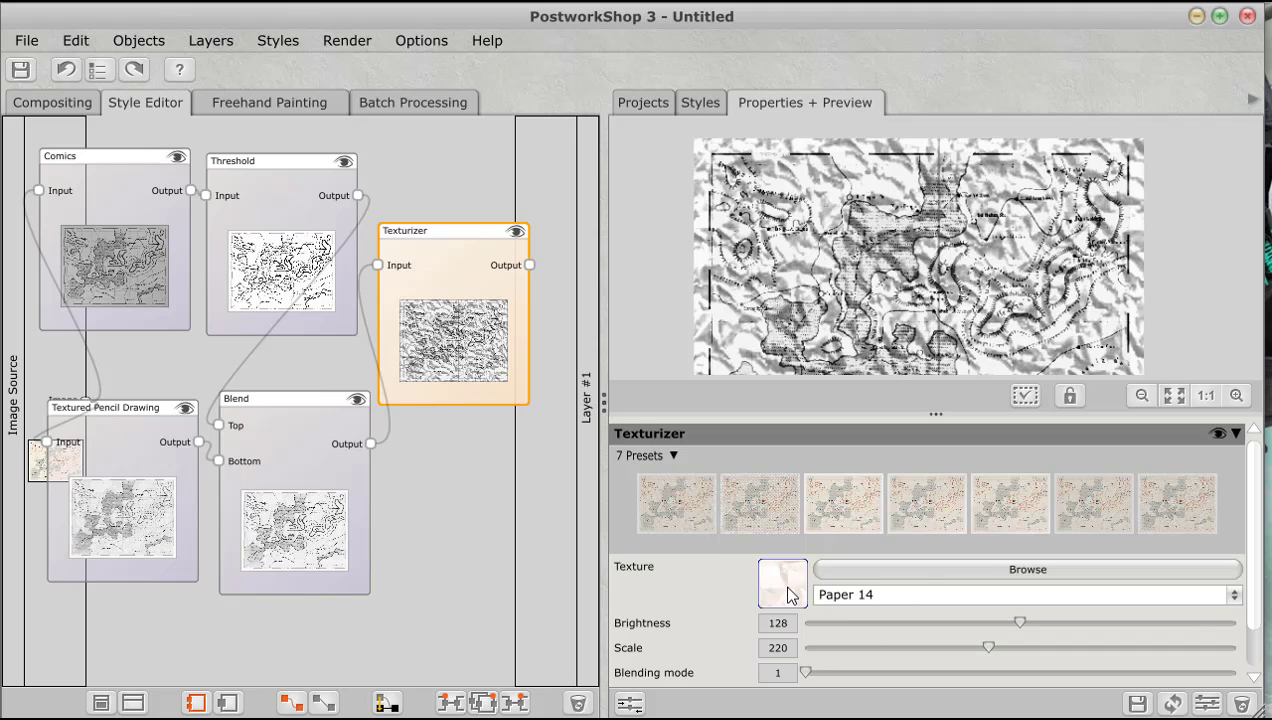
- Switch the Texturizer to Paper 04 with texture scale 140
{"action": "left_click", "coordinate": [838, 598]}
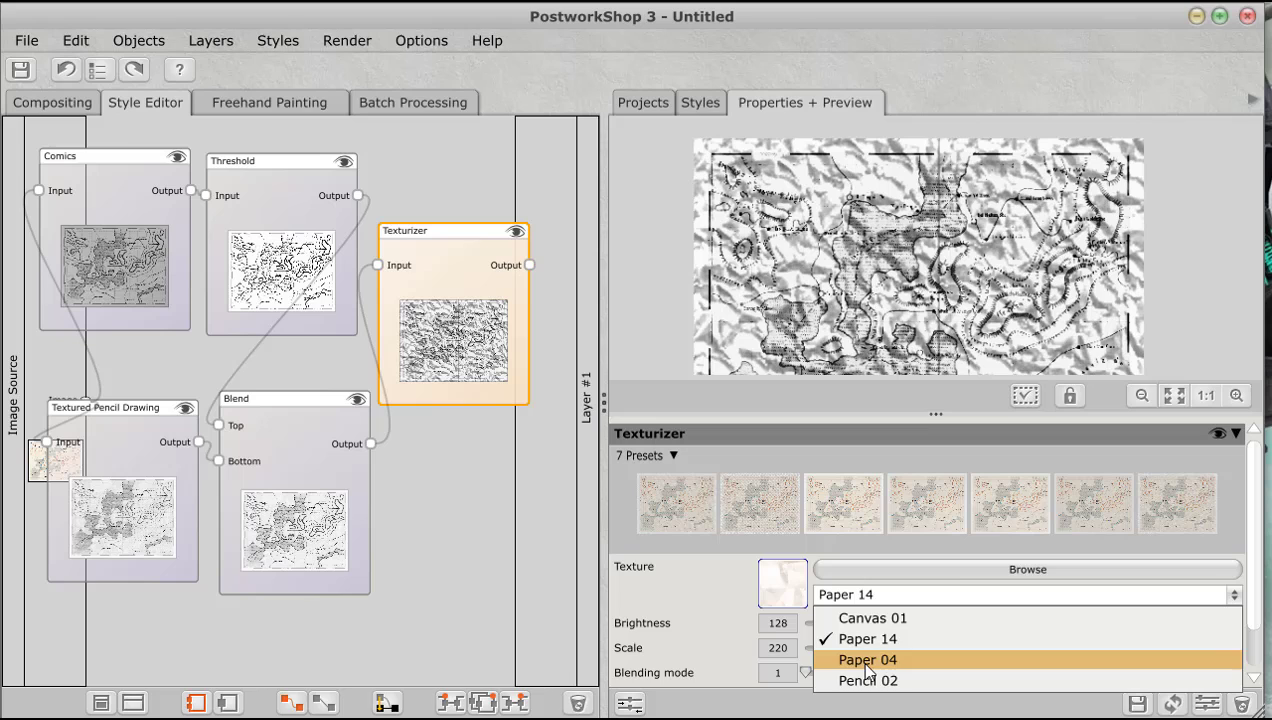
{"action": "left_click", "coordinate": [943, 567]}
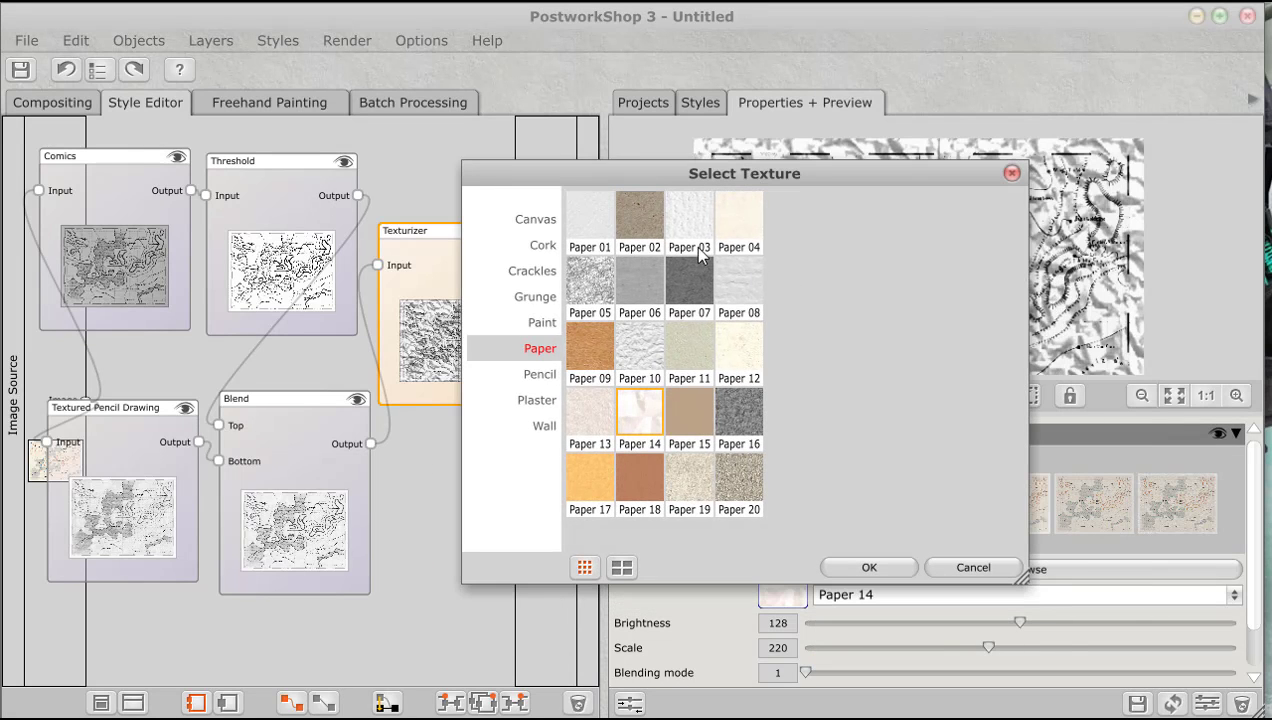
{"action": "left_click", "coordinate": [752, 228]}
{"action": "left_click", "coordinate": [869, 567]}
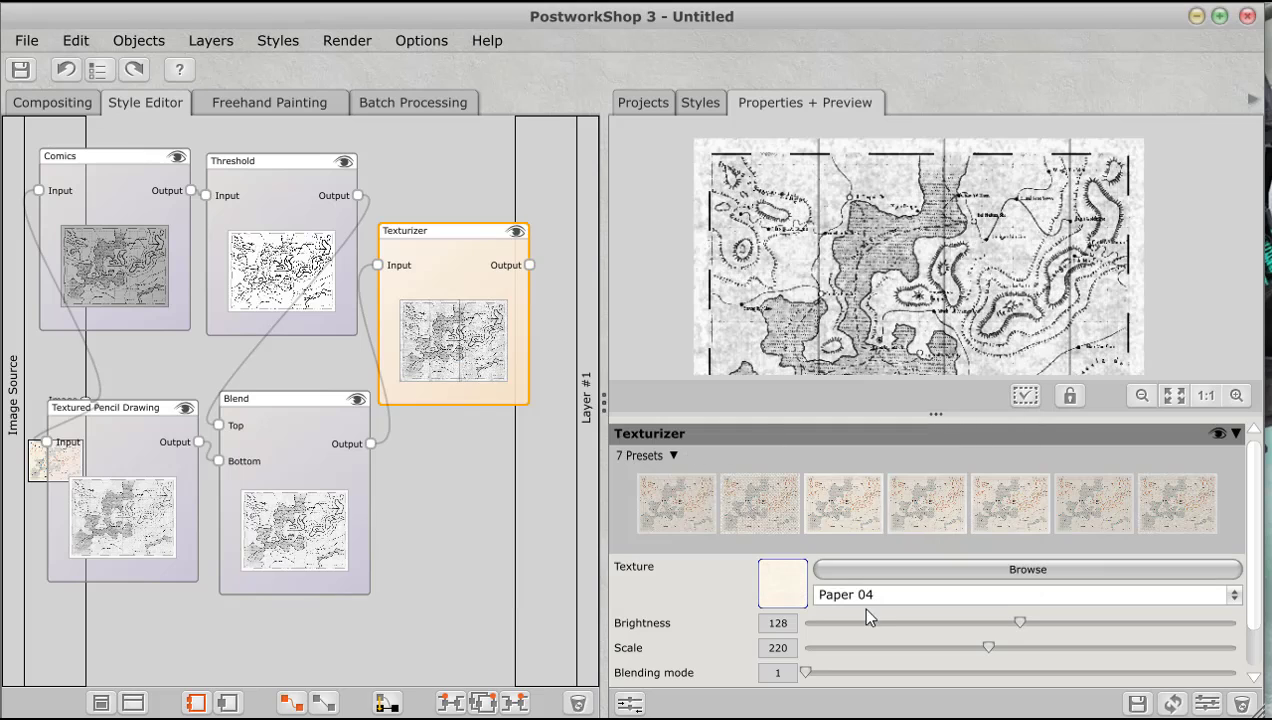
{"action": "left_click", "coordinate": [988, 647]}
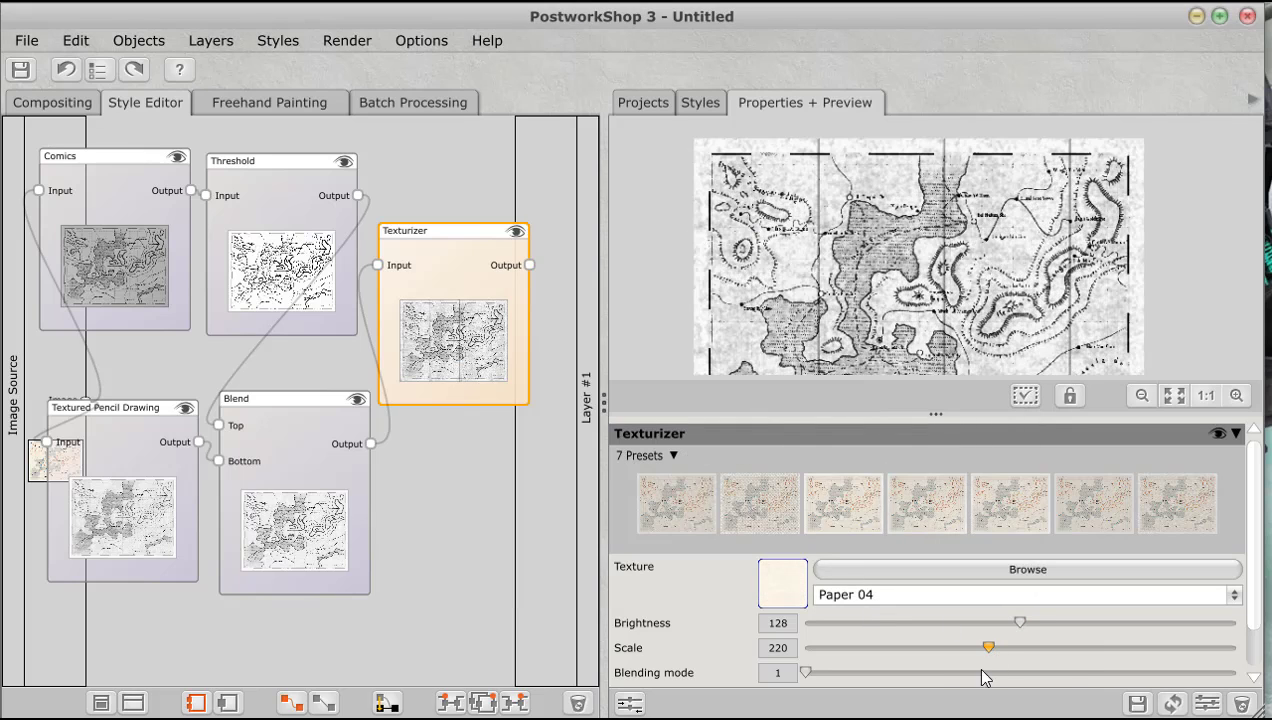
{"action": "left_click_drag", "start_coordinate": [989, 648], "coordinate": [920, 658]}
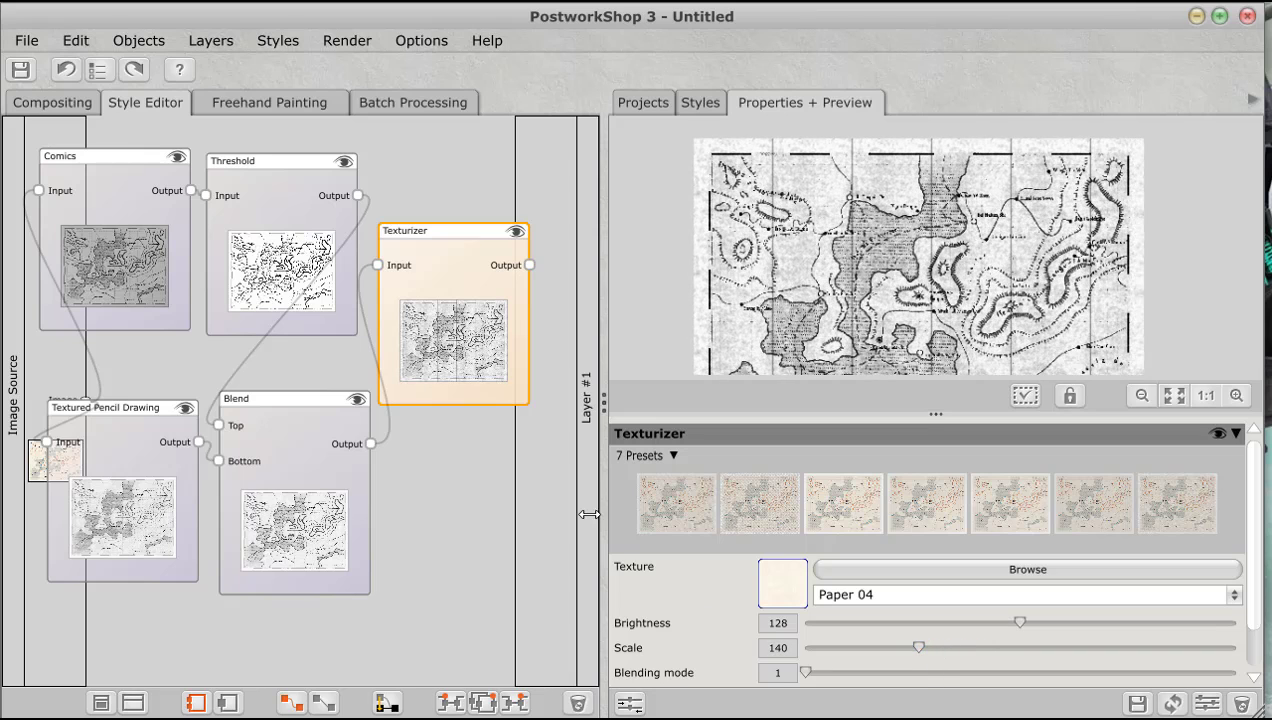
{"action": "left_click_drag", "start_coordinate": [496, 370], "coordinate": [452, 432]}
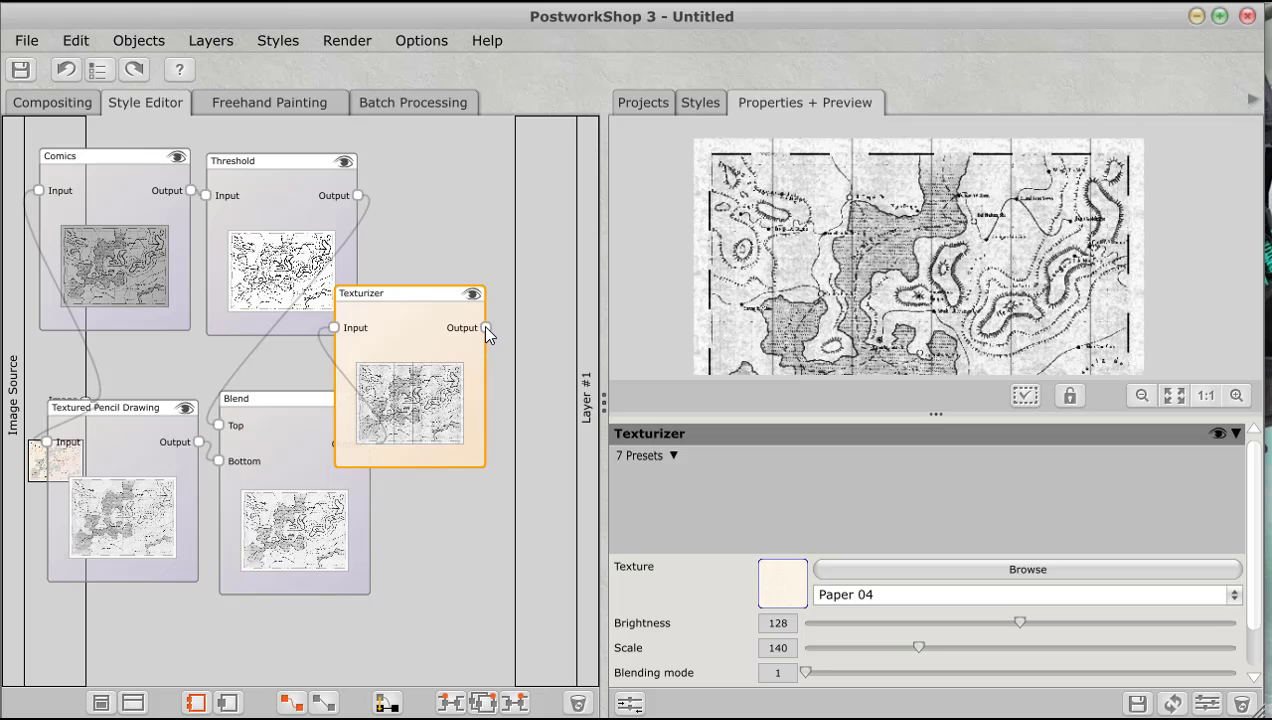
{"action": "left_click_drag", "start_coordinate": [486, 328], "coordinate": [560, 359]}
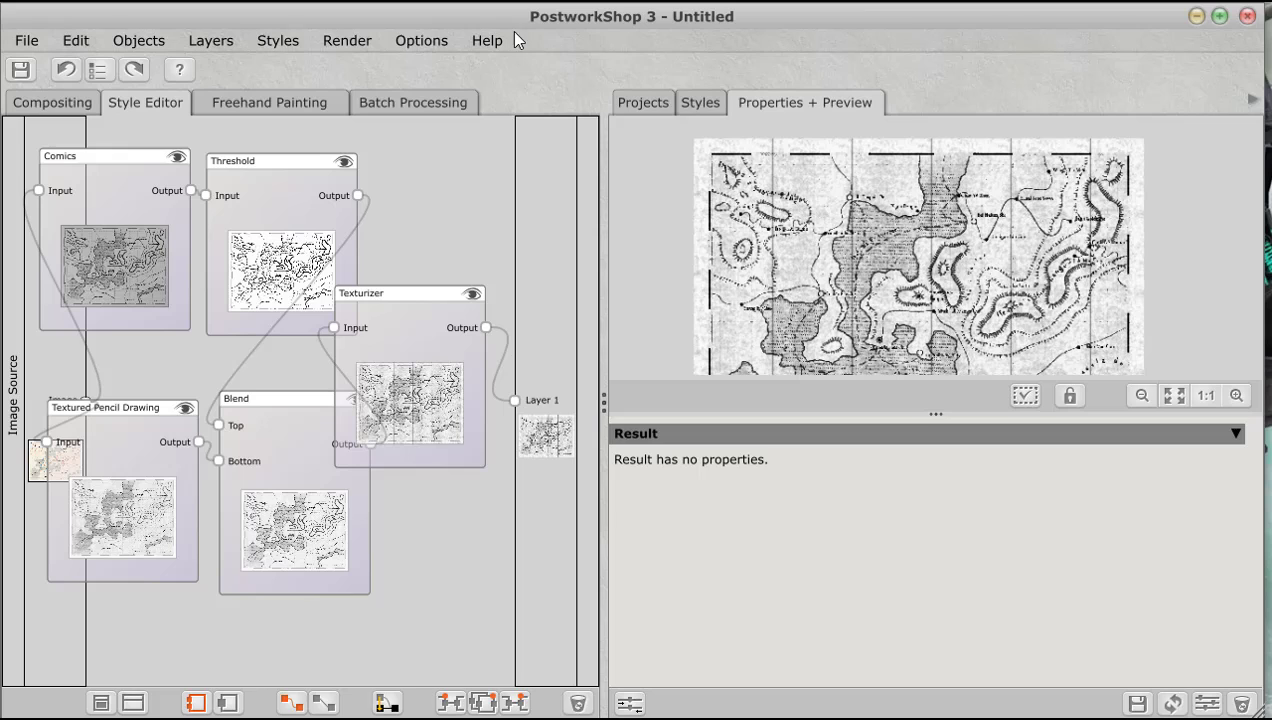
{"action": "left_click", "coordinate": [52, 104]}
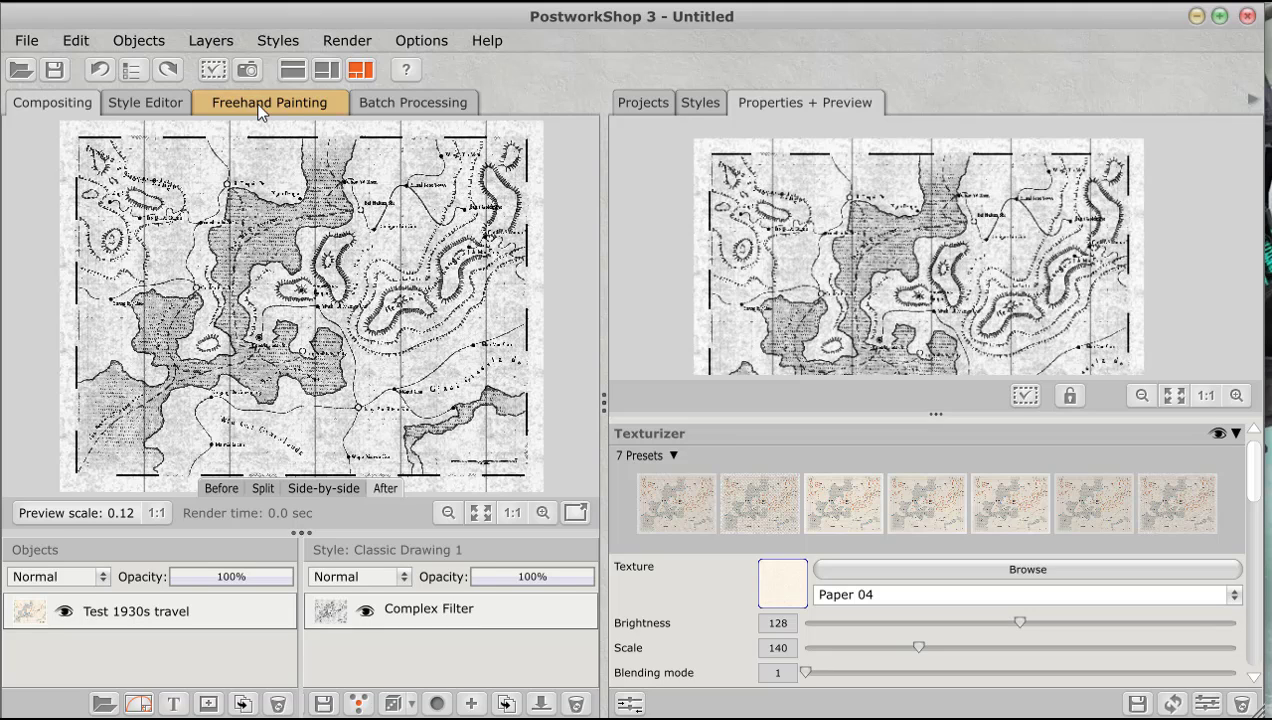
- Open the Style Editor graph, widen its working area, and move the Comics and Threshold nodes up
{"action": "left_click", "coordinate": [162, 100]}
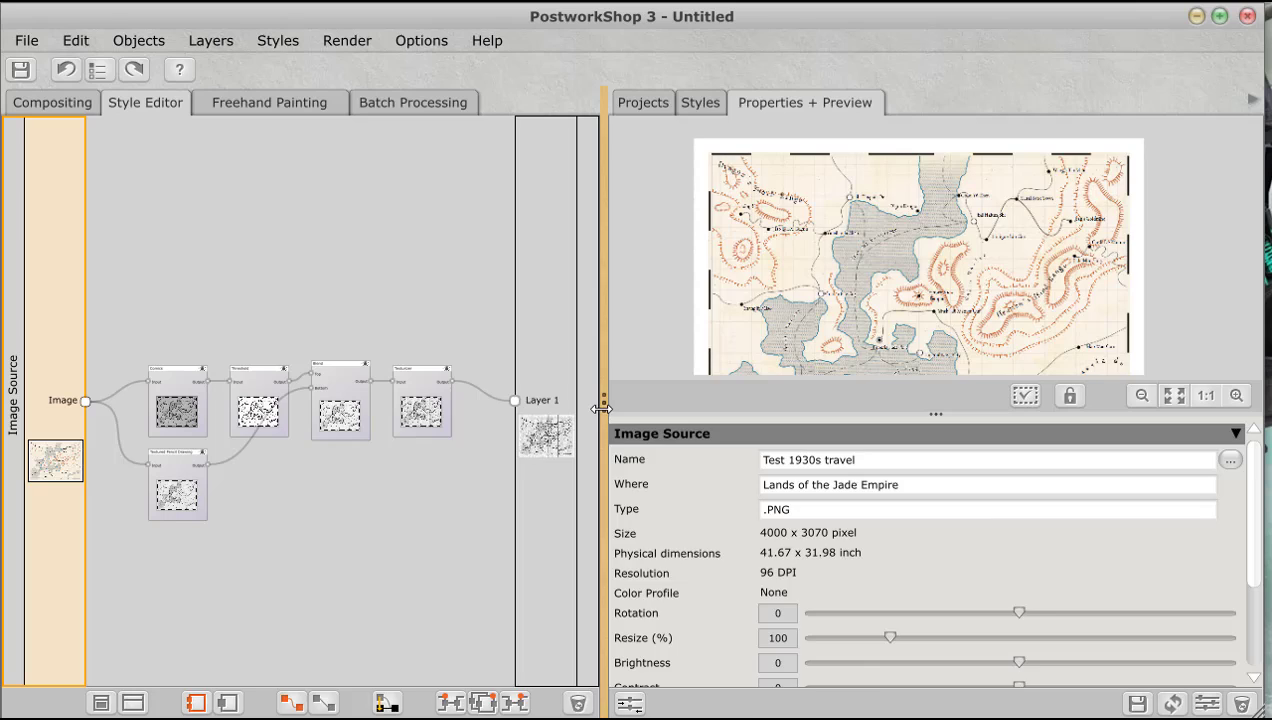
{"action": "left_click_drag", "start_coordinate": [604, 403], "coordinate": [978, 364]}
{"action": "left_click_drag", "start_coordinate": [245, 390], "coordinate": [232, 216]}
{"action": "left_click_drag", "start_coordinate": [336, 404], "coordinate": [336, 322]}
{"action": "scroll", "coordinate": [464, 360], "scroll_direction": "up", "scroll_amount": 3}
- Reposition Blend and Texturizer, placing Threshold beside Comics and Texturizer in line with Blend
{"action": "left_click_drag", "start_coordinate": [587, 400], "coordinate": [685, 398]}
{"action": "left_click_drag", "start_coordinate": [483, 411], "coordinate": [529, 298]}
{"action": "left_click", "coordinate": [373, 290]}
{"action": "left_click_drag", "start_coordinate": [373, 290], "coordinate": [393, 202]}
{"action": "left_click", "coordinate": [65, 470]}
{"action": "left_click_drag", "start_coordinate": [708, 432], "coordinate": [677, 325]}
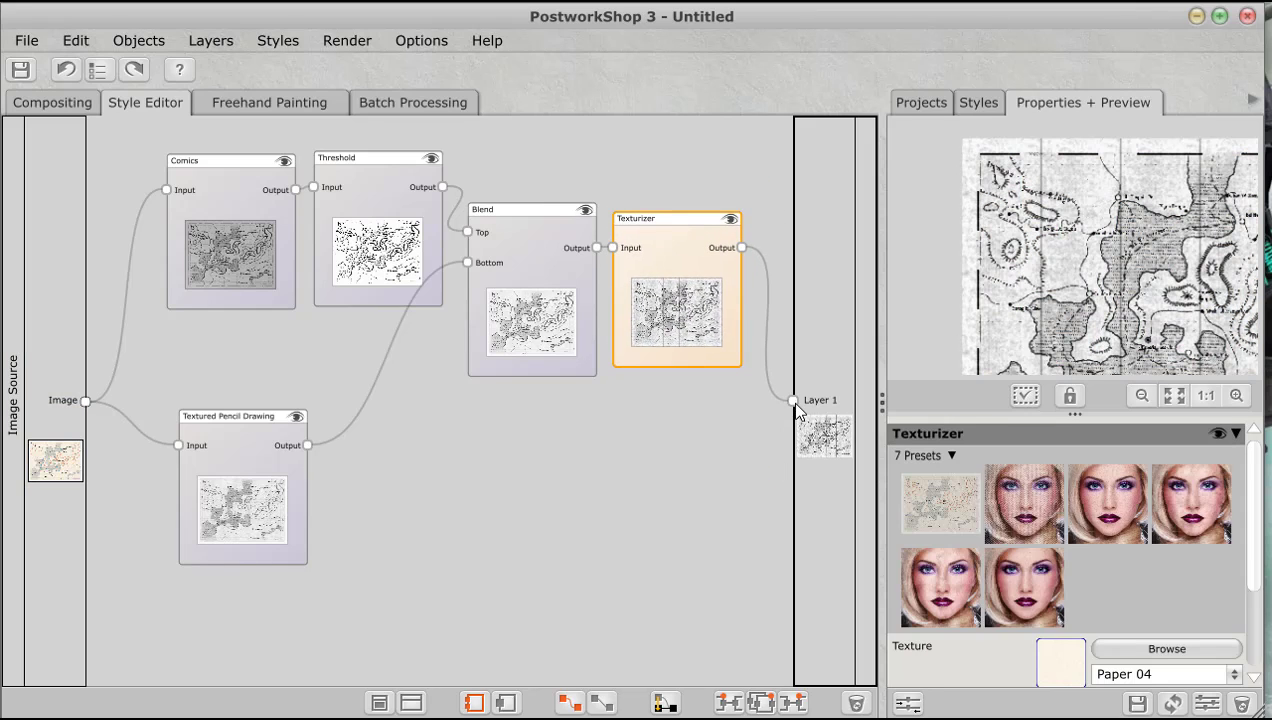
- Browse the Styles library to Building blocks > Utilities and locate the Blend filter
{"action": "left_click", "coordinate": [970, 104]}
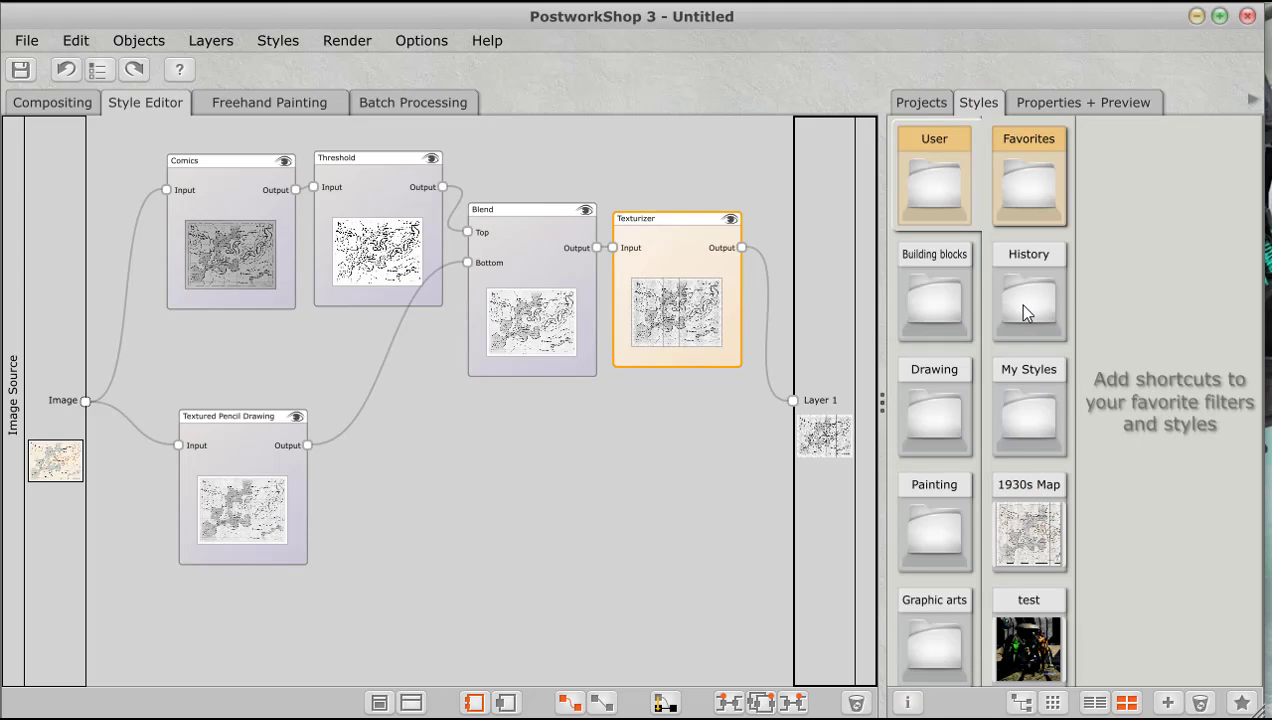
{"action": "scroll", "coordinate": [950, 440], "scroll_direction": "down", "scroll_amount": 2}
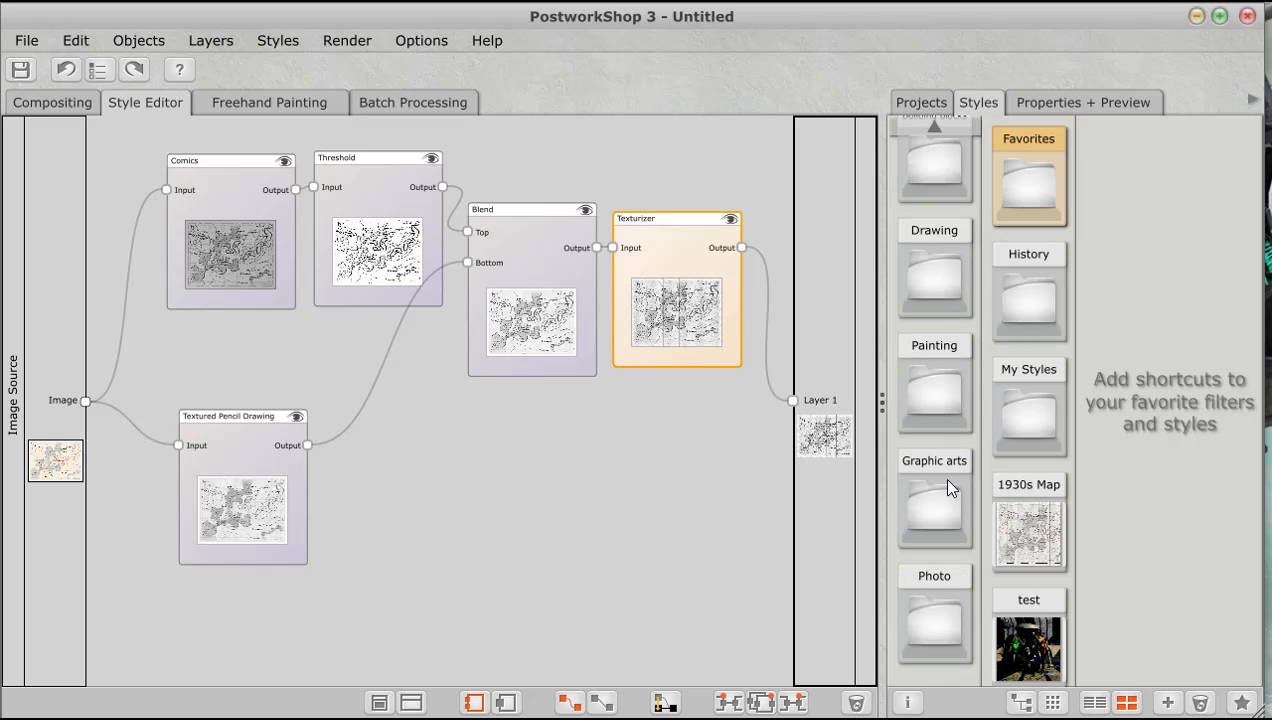
{"action": "scroll", "coordinate": [950, 486], "scroll_direction": "up", "scroll_amount": 2}
{"action": "left_click", "coordinate": [914, 288]}
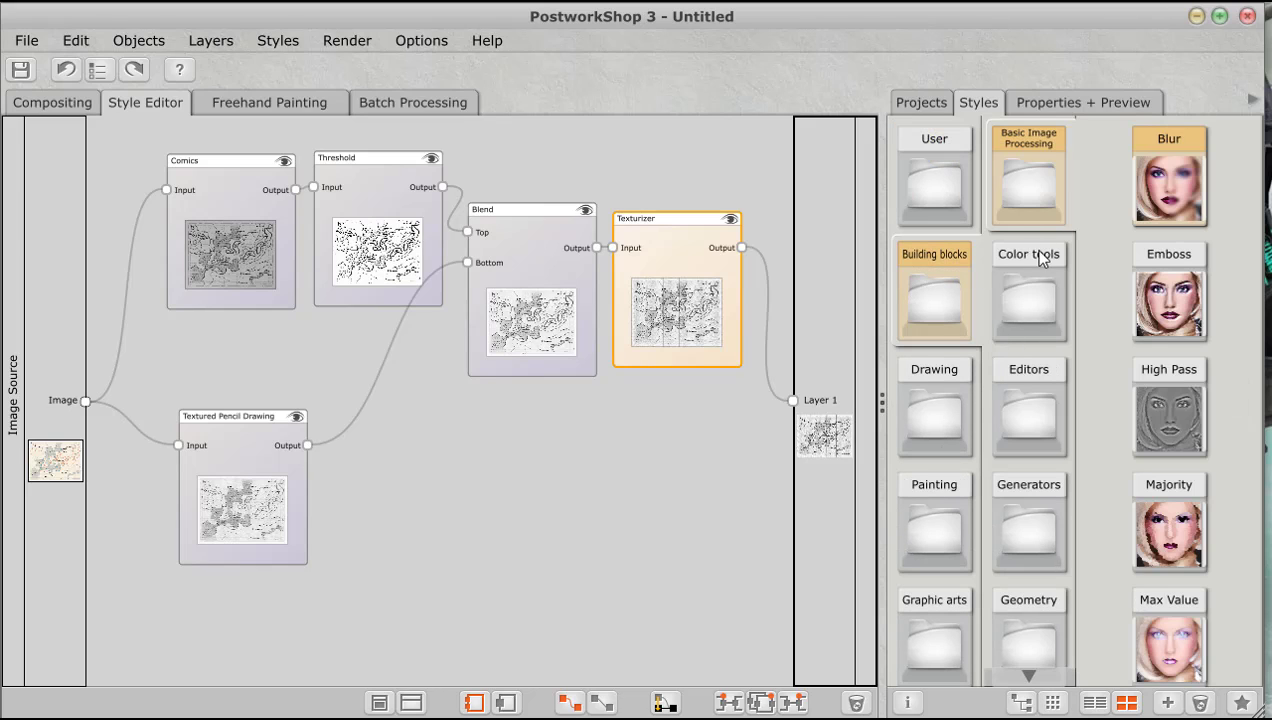
{"action": "scroll", "coordinate": [1030, 300], "scroll_direction": "down", "scroll_amount": 3}
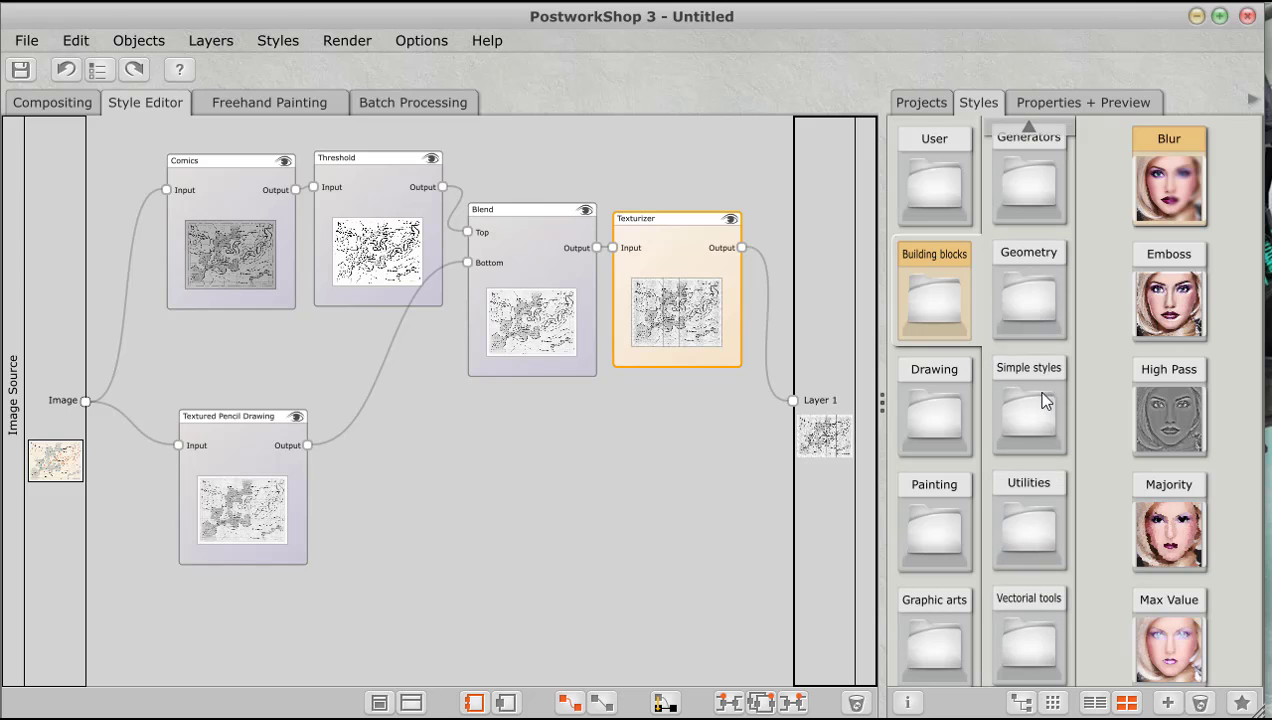
{"action": "left_click", "coordinate": [1038, 490]}
{"action": "scroll", "coordinate": [1173, 321], "scroll_direction": "down", "scroll_amount": 4}
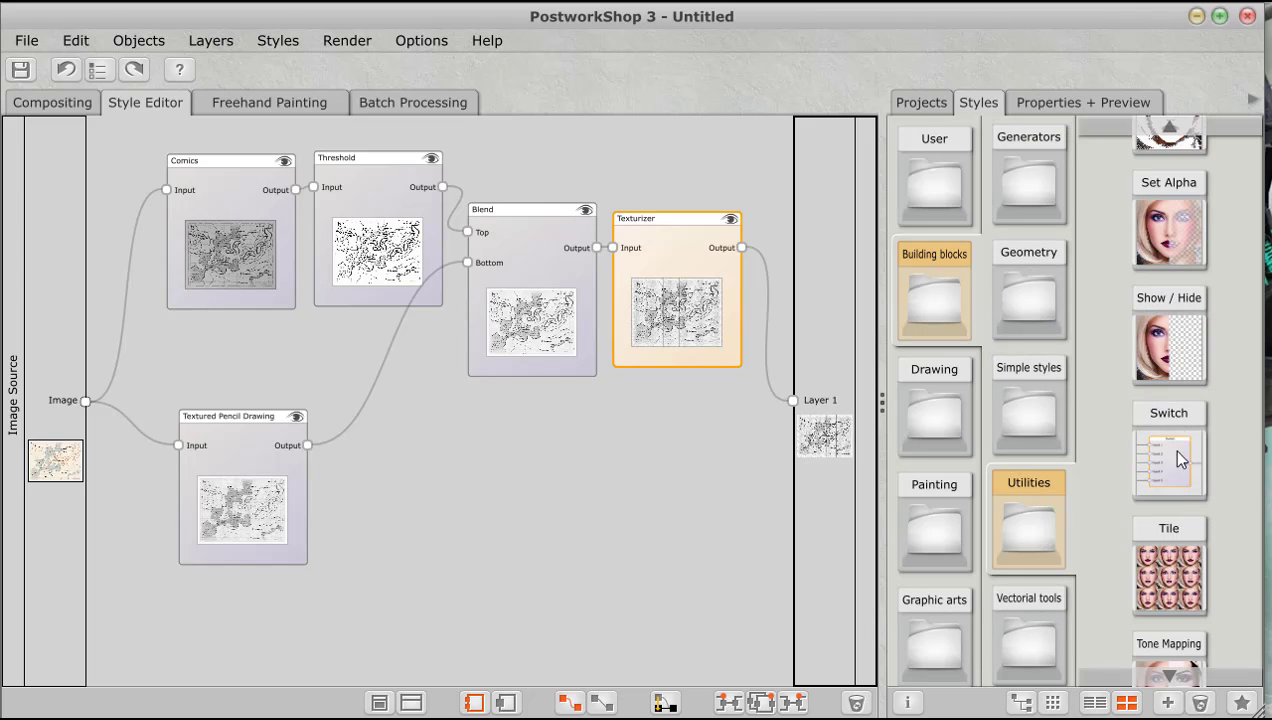
{"action": "scroll", "coordinate": [1178, 488], "scroll_direction": "down", "scroll_amount": 1}
{"action": "scroll", "coordinate": [1180, 492], "scroll_direction": "up", "scroll_amount": 5}
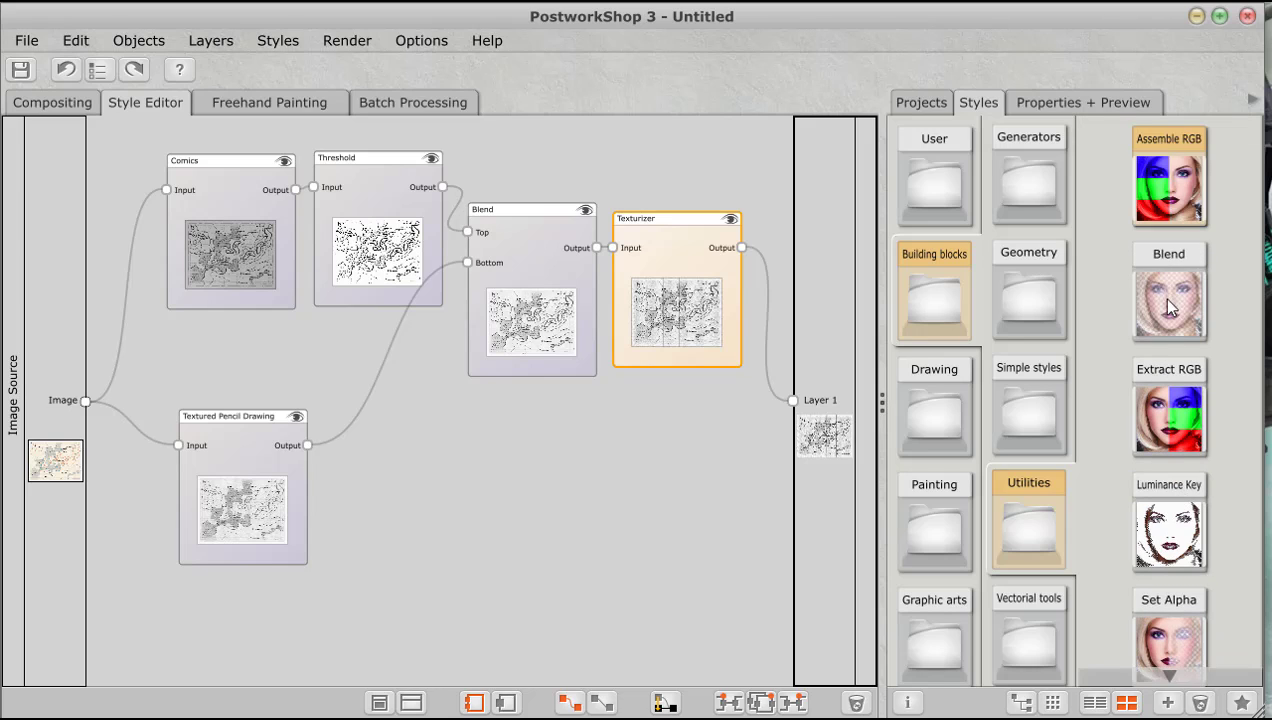
- Add a new Blend node with Texturizer wired to Top and the original image to Bottom
{"action": "left_click_drag", "start_coordinate": [1160, 300], "coordinate": [590, 475]}
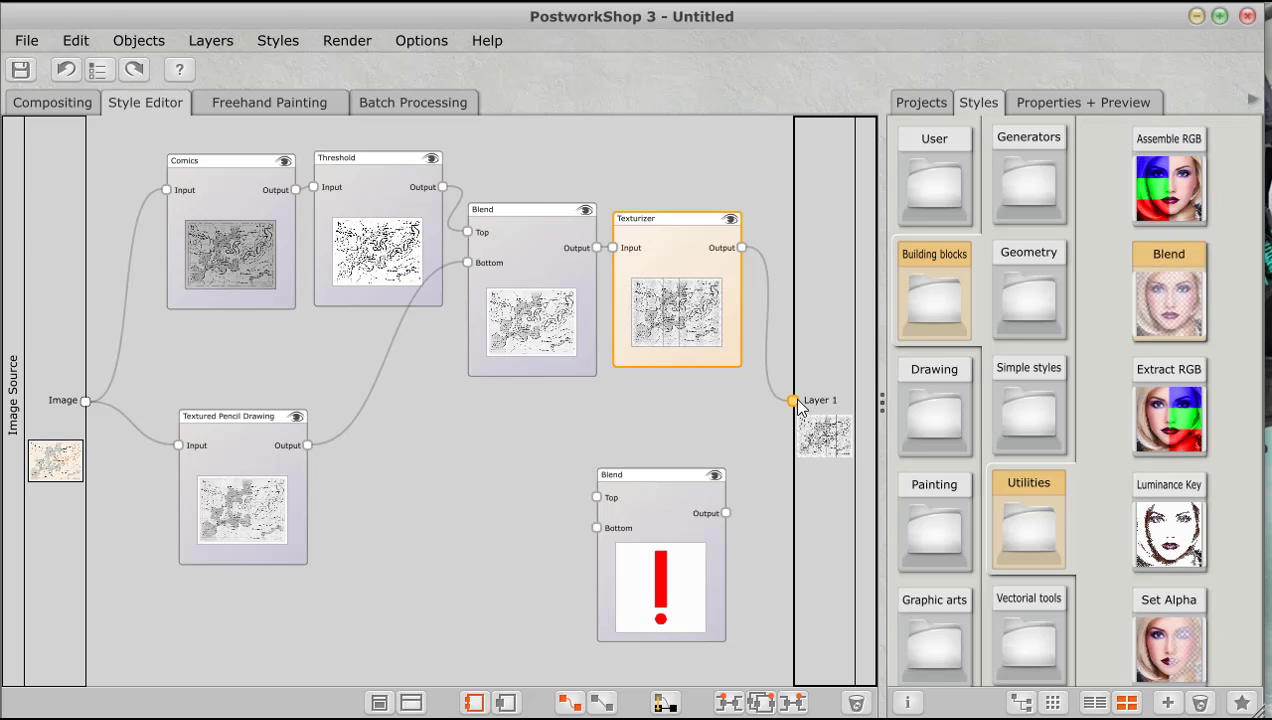
{"action": "left_click_drag", "start_coordinate": [792, 400], "coordinate": [597, 497]}
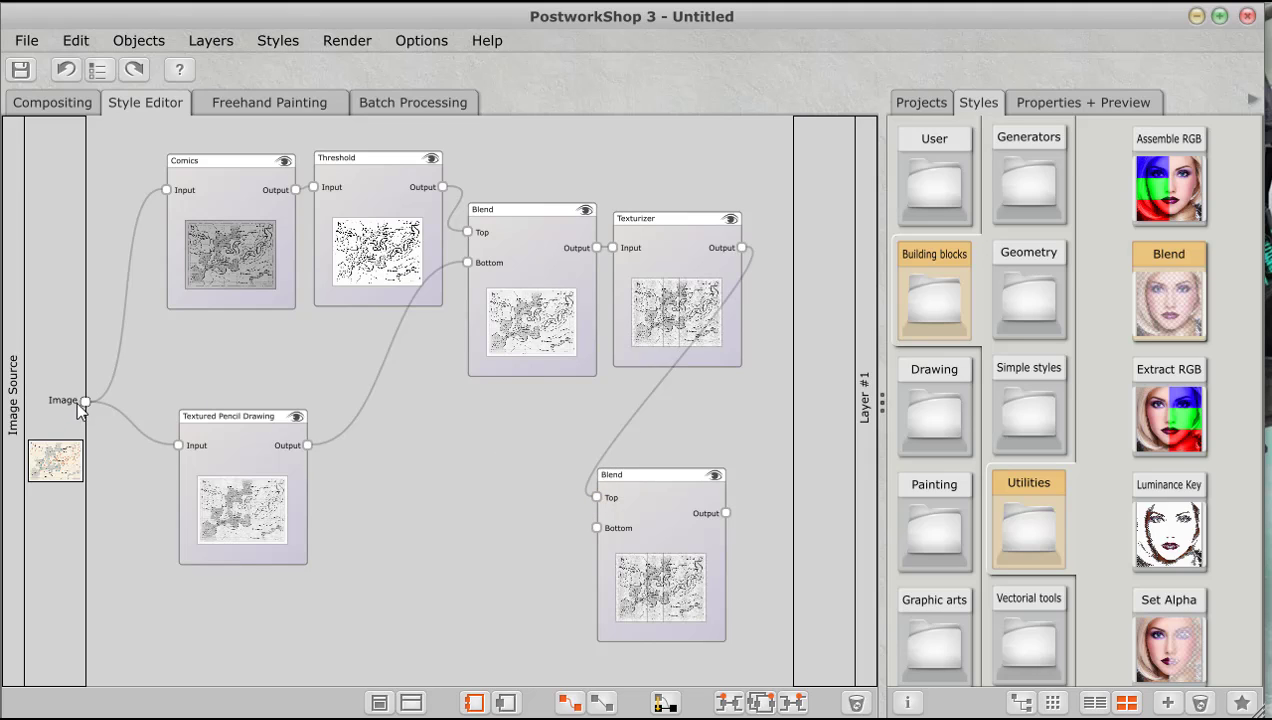
{"action": "left_click_drag", "start_coordinate": [85, 400], "coordinate": [681, 490]}
- Set the new Blend's opacity to 75% and connect its output to Layer 1
{"action": "left_click", "coordinate": [1066, 103]}
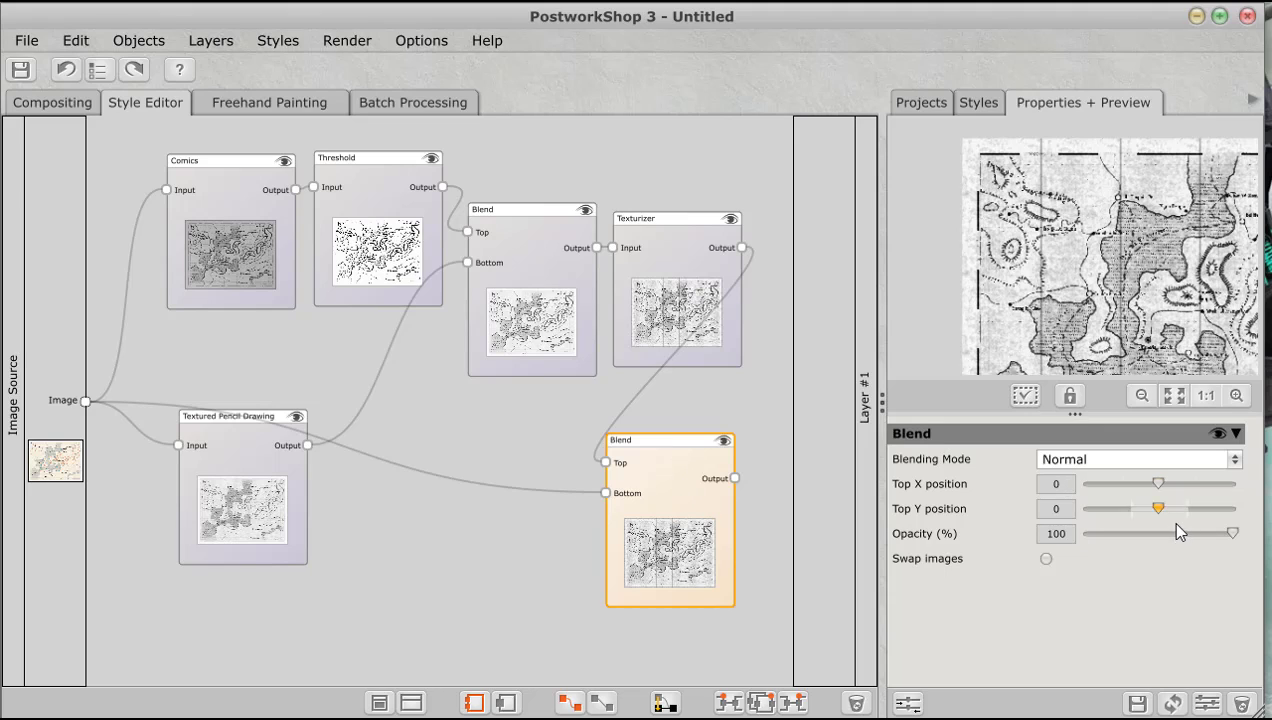
{"action": "left_click", "coordinate": [1232, 534]}
{"action": "left_click_drag", "start_coordinate": [1233, 536], "coordinate": [1197, 534]}
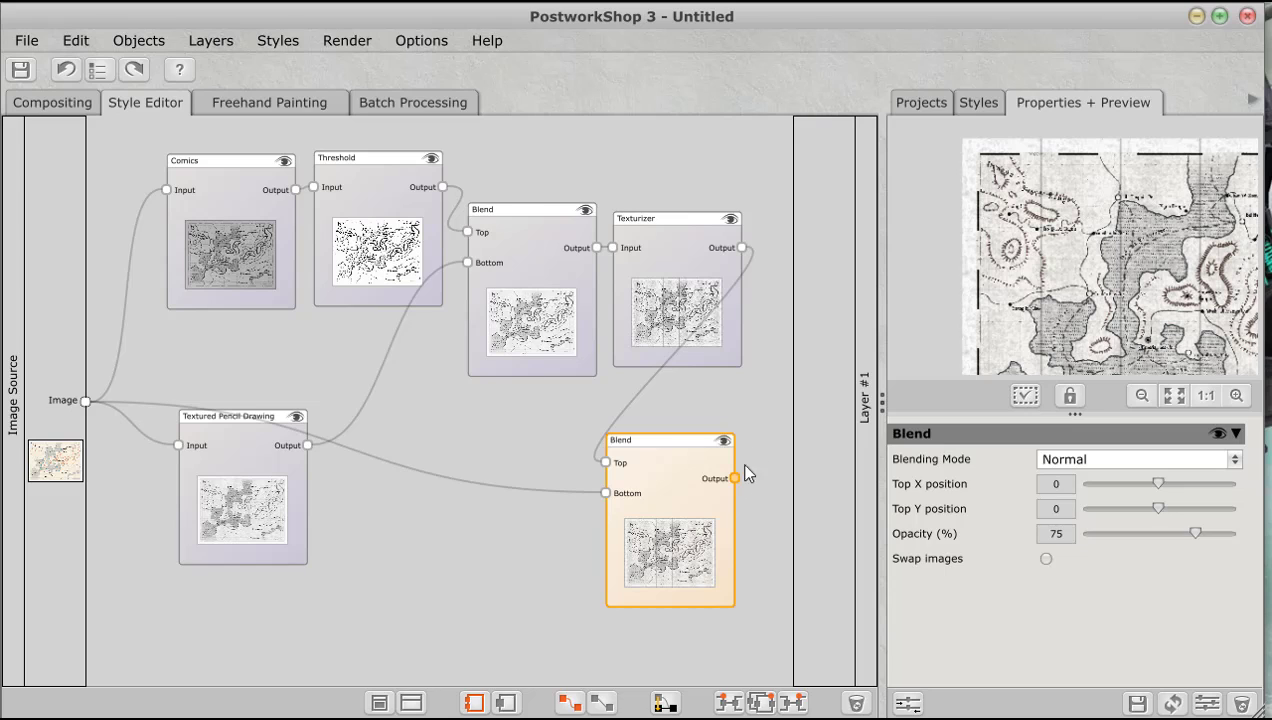
{"action": "left_click_drag", "start_coordinate": [755, 452], "coordinate": [811, 406]}
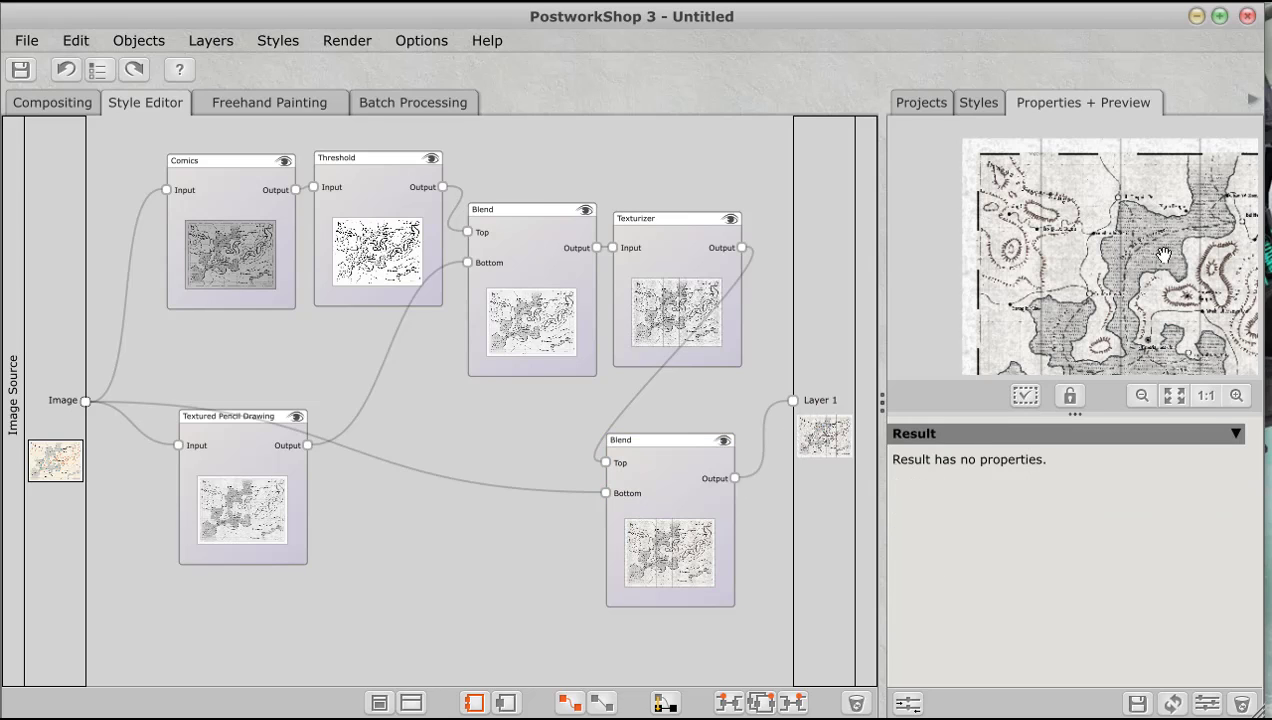
- Enlarge the preview panel and widen the node graph area slightly
{"action": "left_click_drag", "start_coordinate": [882, 238], "coordinate": [577, 235]}
{"action": "left_click_drag", "start_coordinate": [932, 413], "coordinate": [935, 612]}
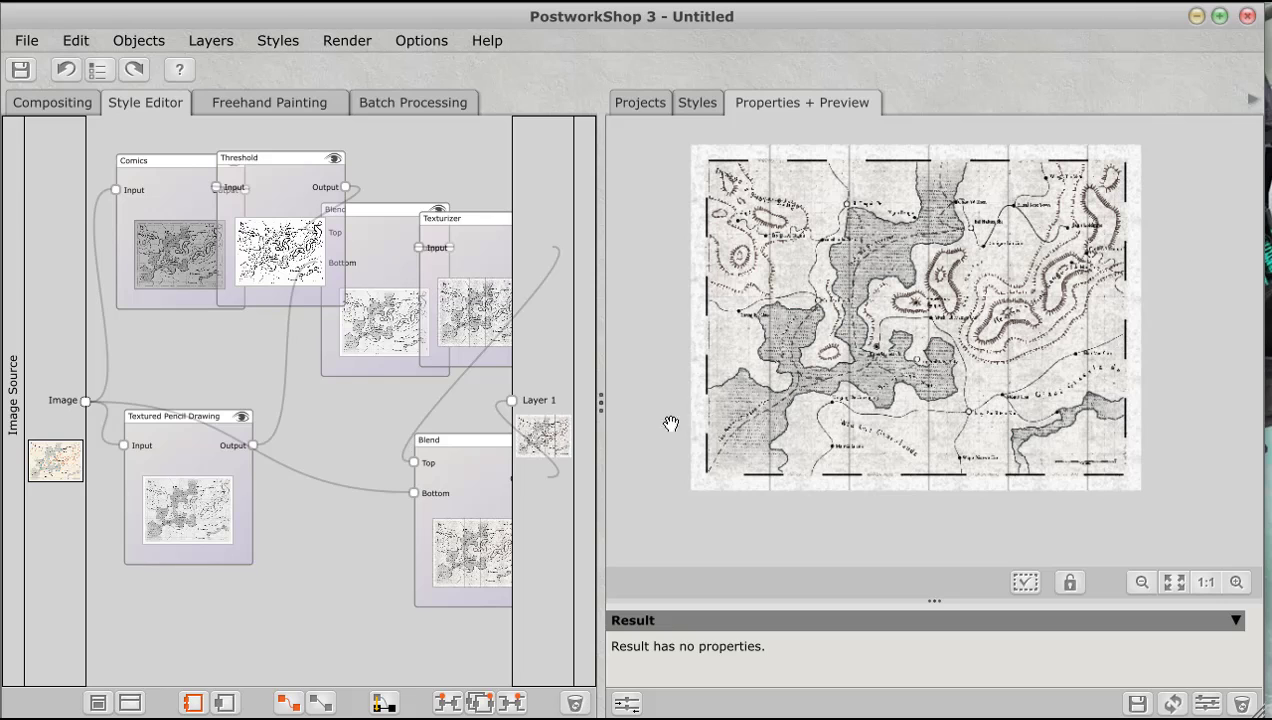
{"action": "left_click_drag", "start_coordinate": [600, 403], "coordinate": [653, 378]}
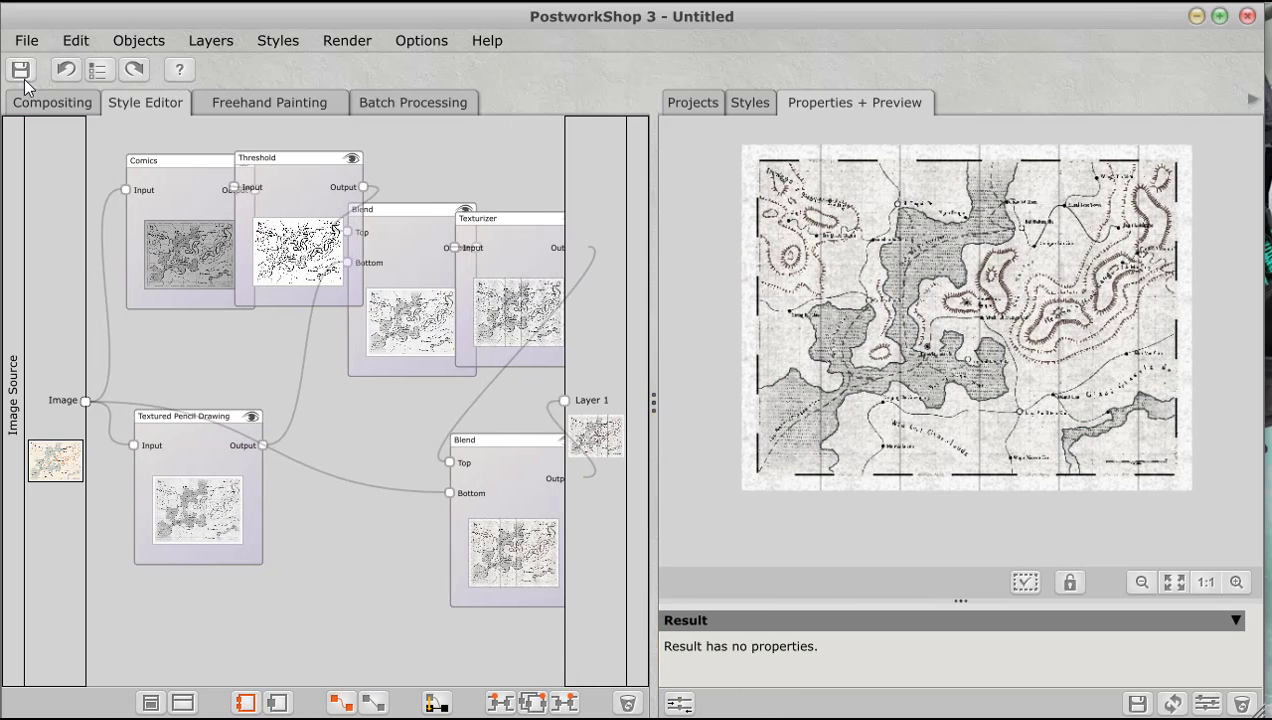
- Save the project from the toolbar under the name 'Jade Coast Map - 1030's'
{"action": "left_click", "coordinate": [20, 69]}
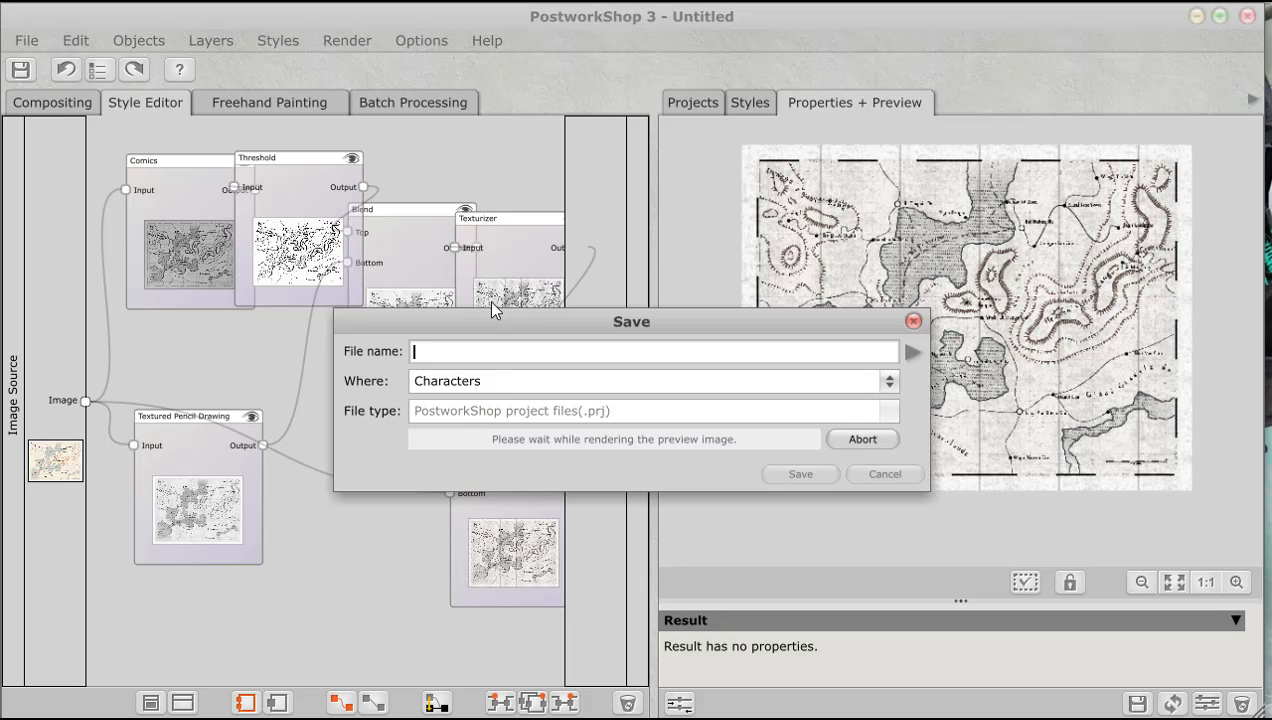
{"action": "type", "text": "Jade Coast "}
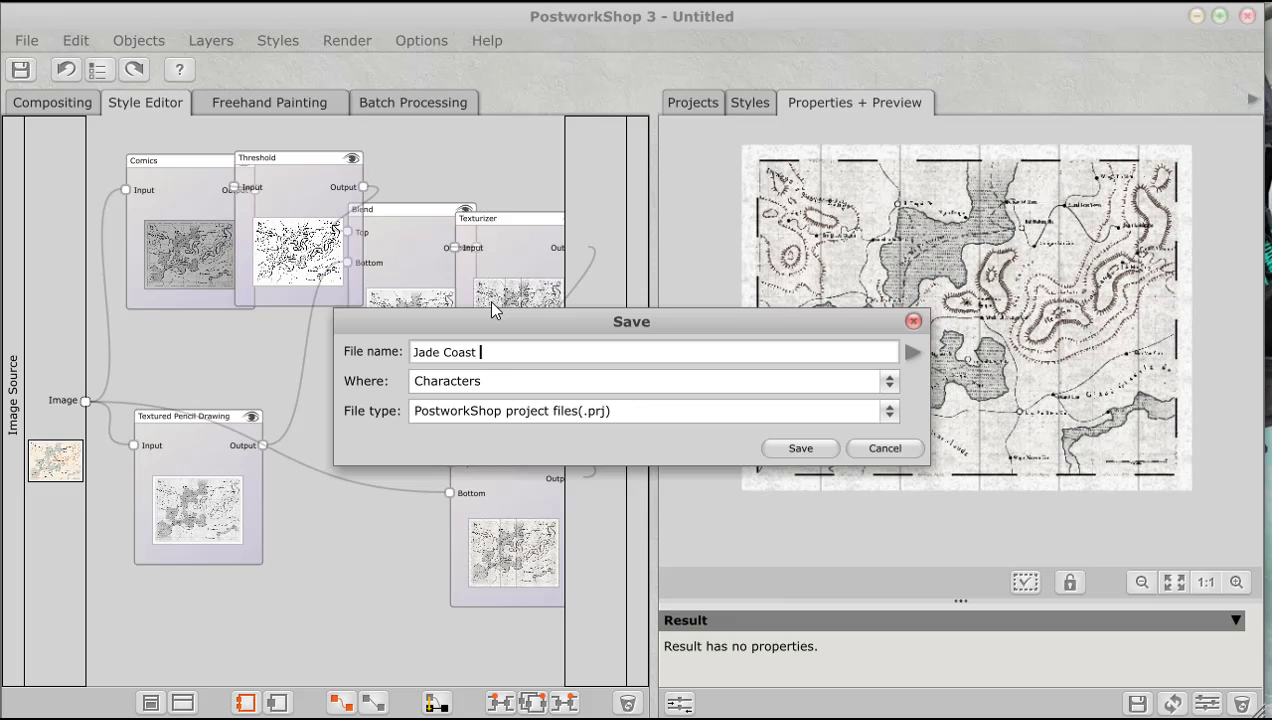
{"action": "type", "text": "Map - 1030's"}
{"action": "key", "text": "Return"}
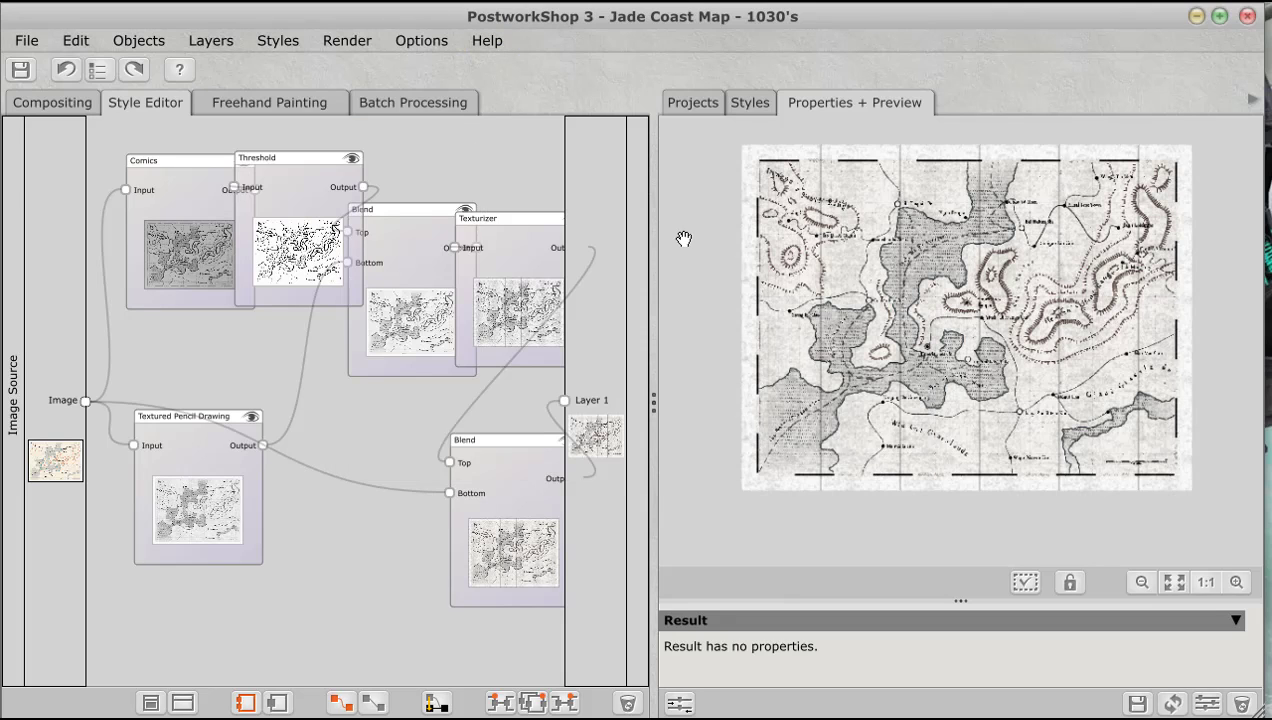
- Save the render via File > Save as Jade Coast Map - 1030's.png on the Desktop
{"action": "left_click", "coordinate": [28, 41]}
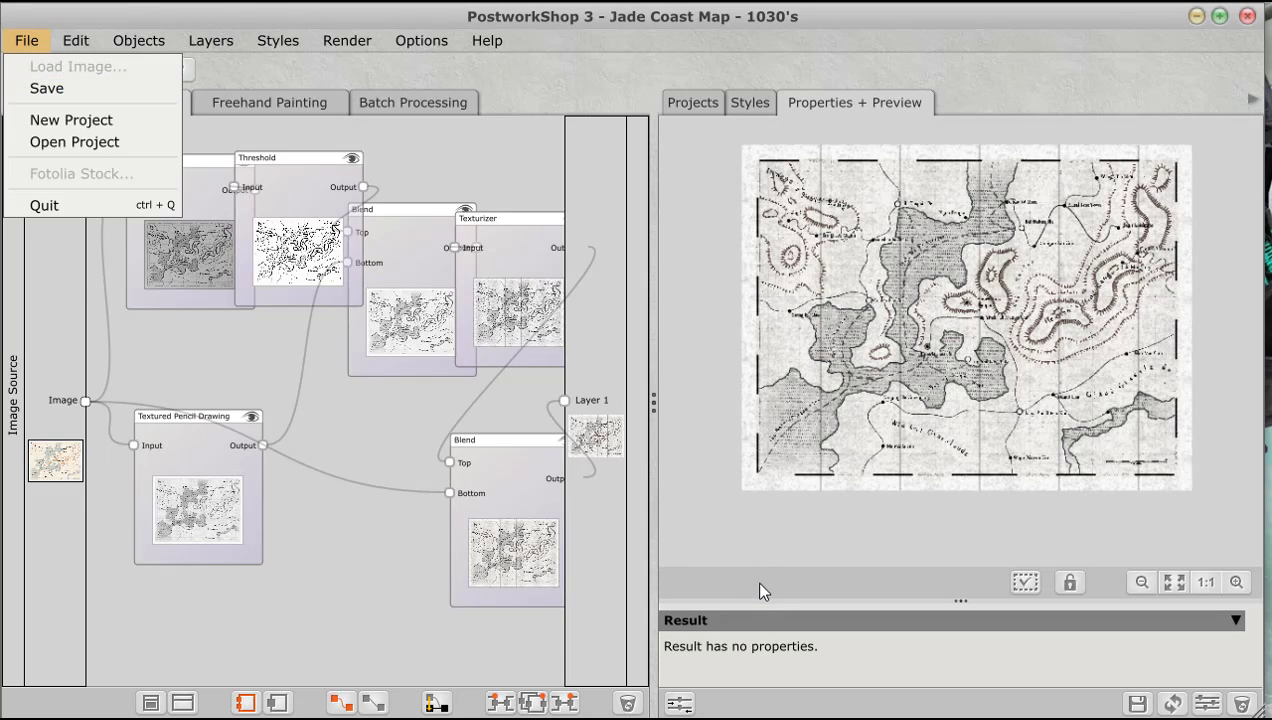
{"action": "left_click", "coordinate": [760, 552]}
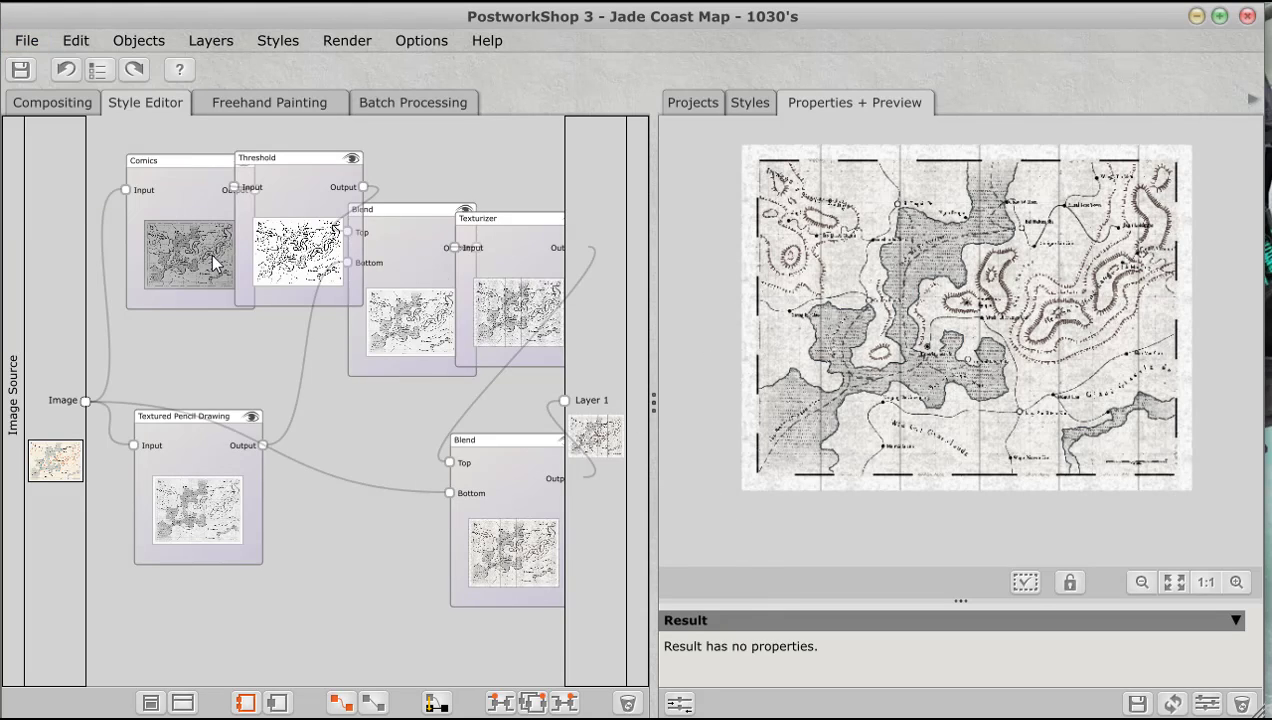
{"action": "scroll", "coordinate": [880, 480], "scroll_direction": "down", "scroll_amount": 2}
{"action": "left_click", "coordinate": [24, 40]}
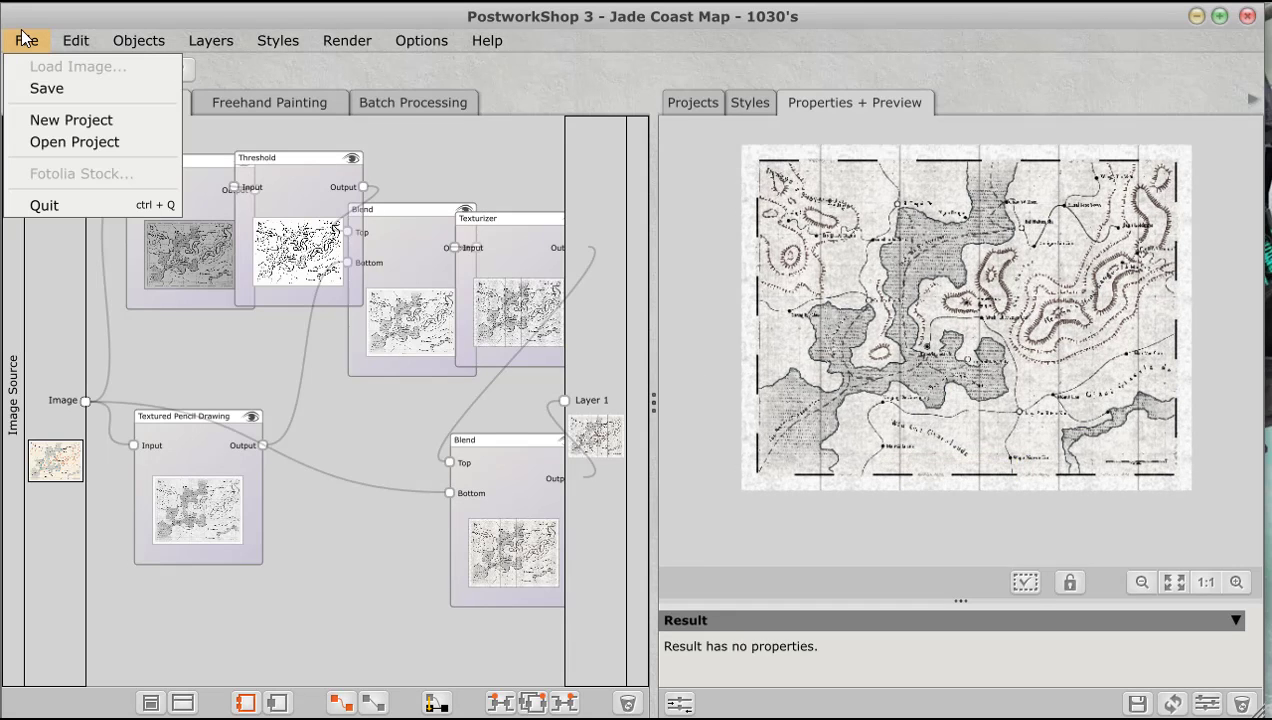
{"action": "left_click", "coordinate": [40, 88]}
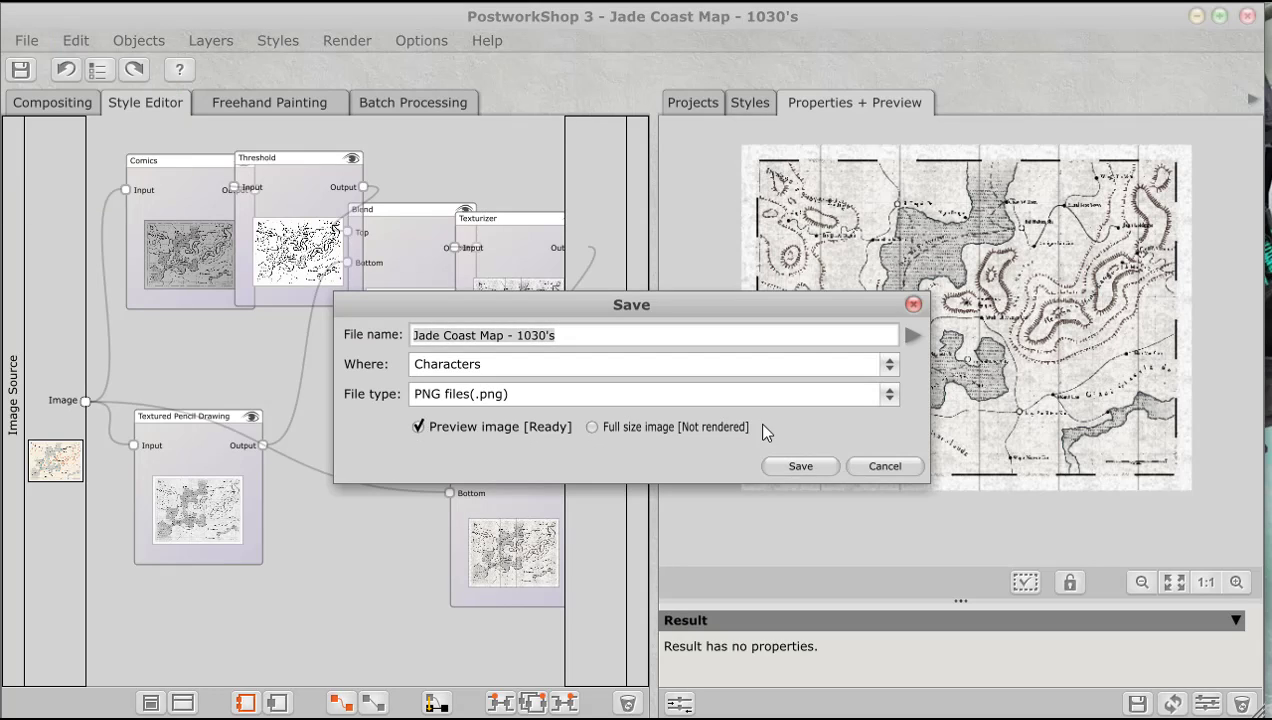
{"action": "left_click", "coordinate": [640, 378]}
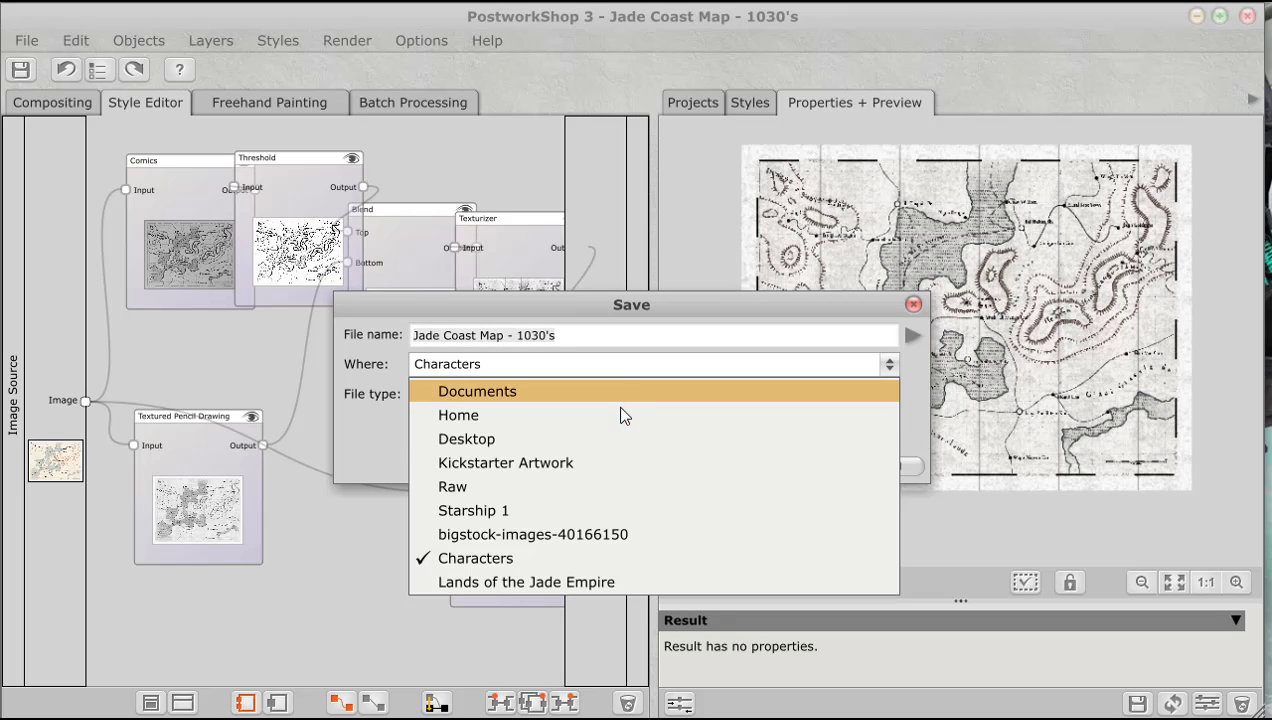
{"action": "left_click", "coordinate": [622, 440]}
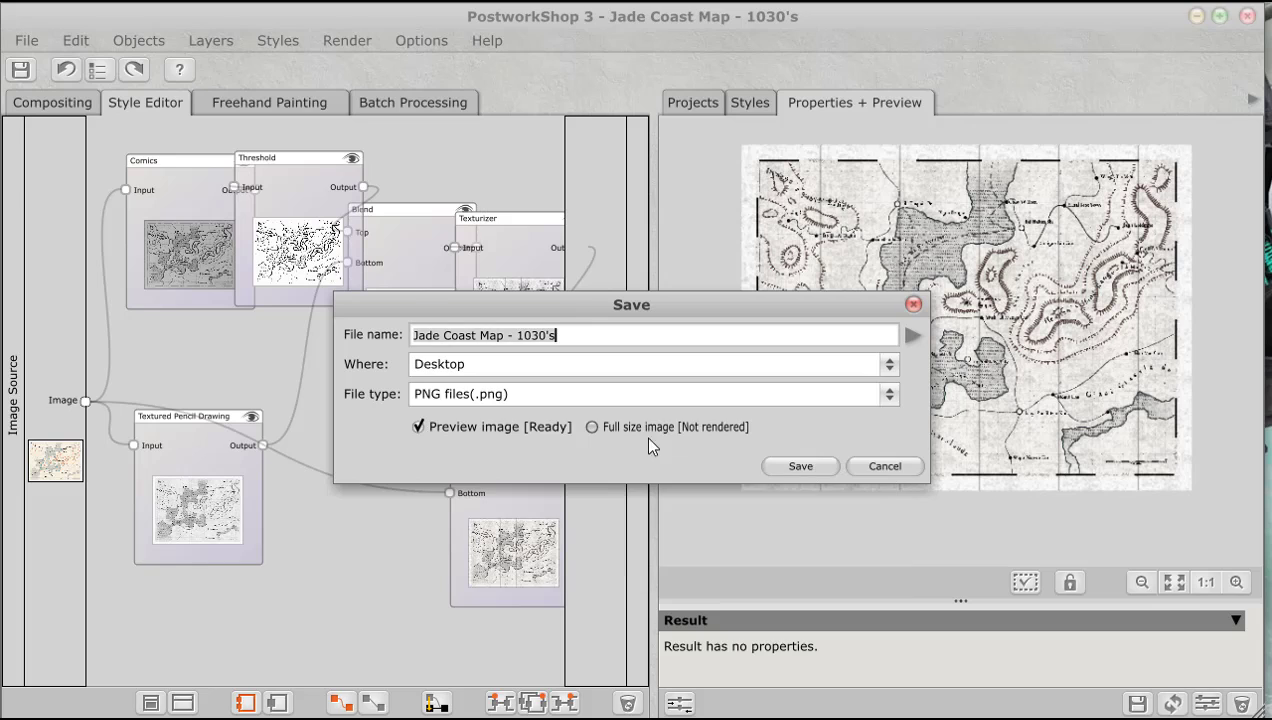
{"action": "left_click", "coordinate": [817, 465]}
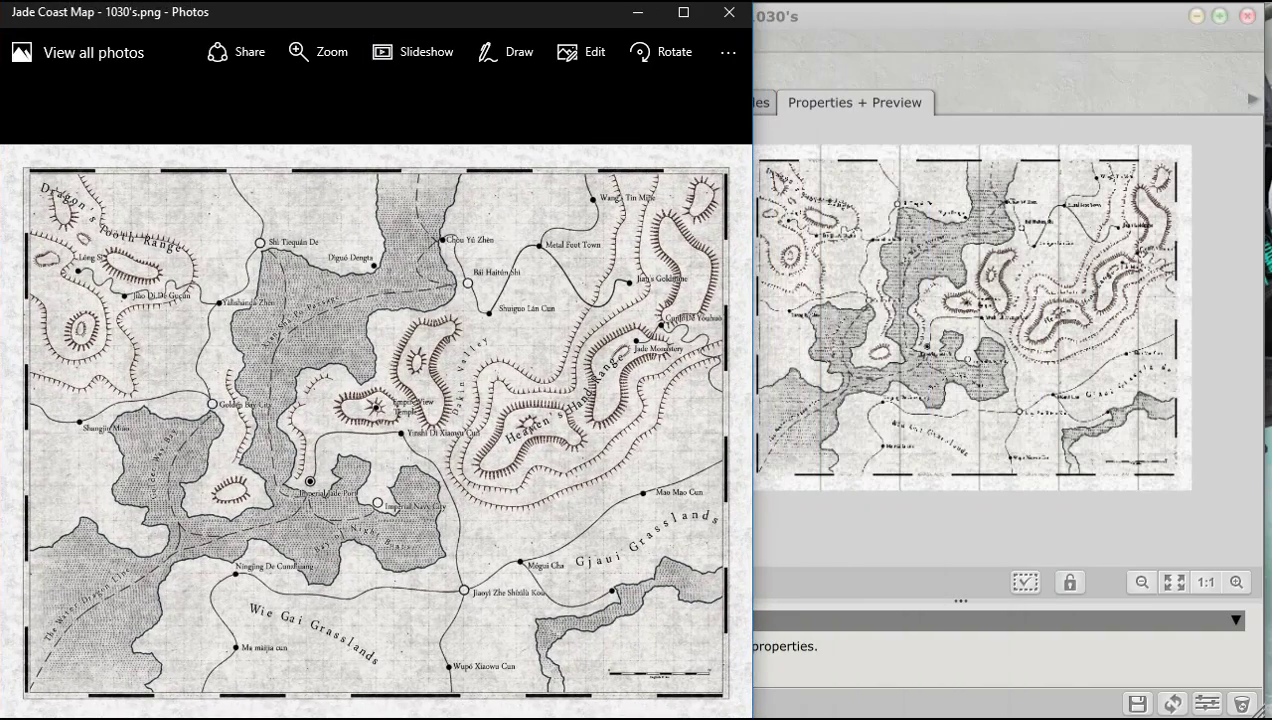
- Maximize the Photos window and zoom into the exported map
{"action": "mouse_move", "coordinate": [602, 658]}
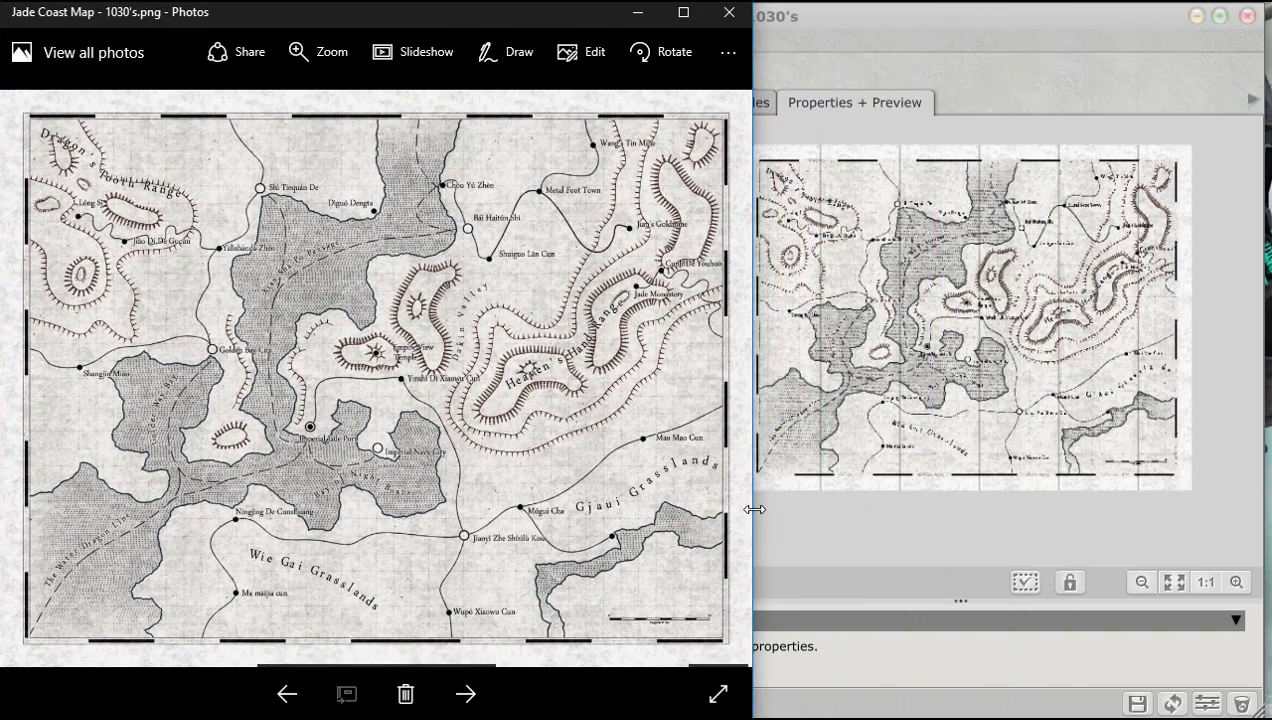
{"action": "key", "text": "super+Up"}
{"action": "scroll", "coordinate": [922, 486], "scroll_direction": "up", "scroll_amount": 5}
{"action": "scroll", "coordinate": [820, 210], "scroll_direction": "down", "scroll_amount": 5}
{"action": "scroll", "coordinate": [740, 475], "scroll_direction": "up", "scroll_amount": 2}
{"action": "scroll", "coordinate": [557, 410], "scroll_direction": "up", "scroll_amount": 4}
{"action": "scroll", "coordinate": [555, 404], "scroll_direction": "up", "scroll_amount": 3}
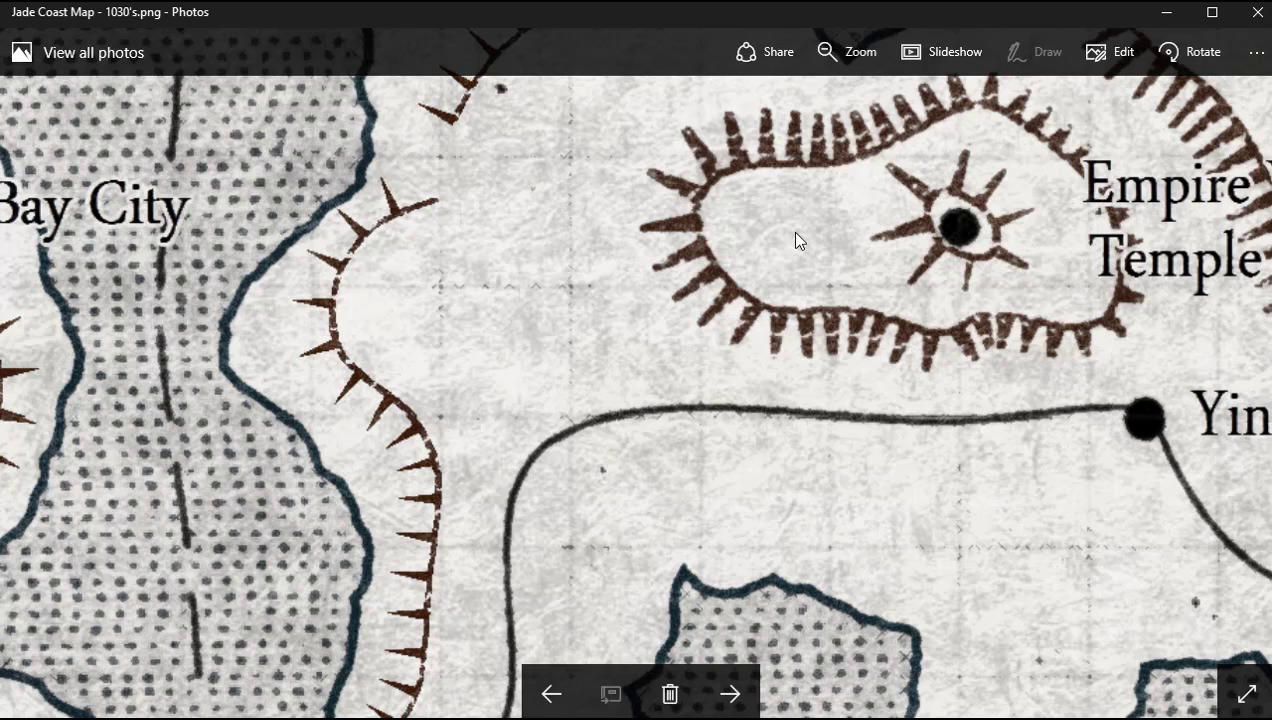
- Pan across the map from the Empire Temple and Xian Sha Po Passage to Jiào Di De Gucun's hills
{"action": "left_click_drag", "start_coordinate": [796, 240], "coordinate": [702, 435]}
{"action": "left_click_drag", "start_coordinate": [673, 245], "coordinate": [703, 505]}
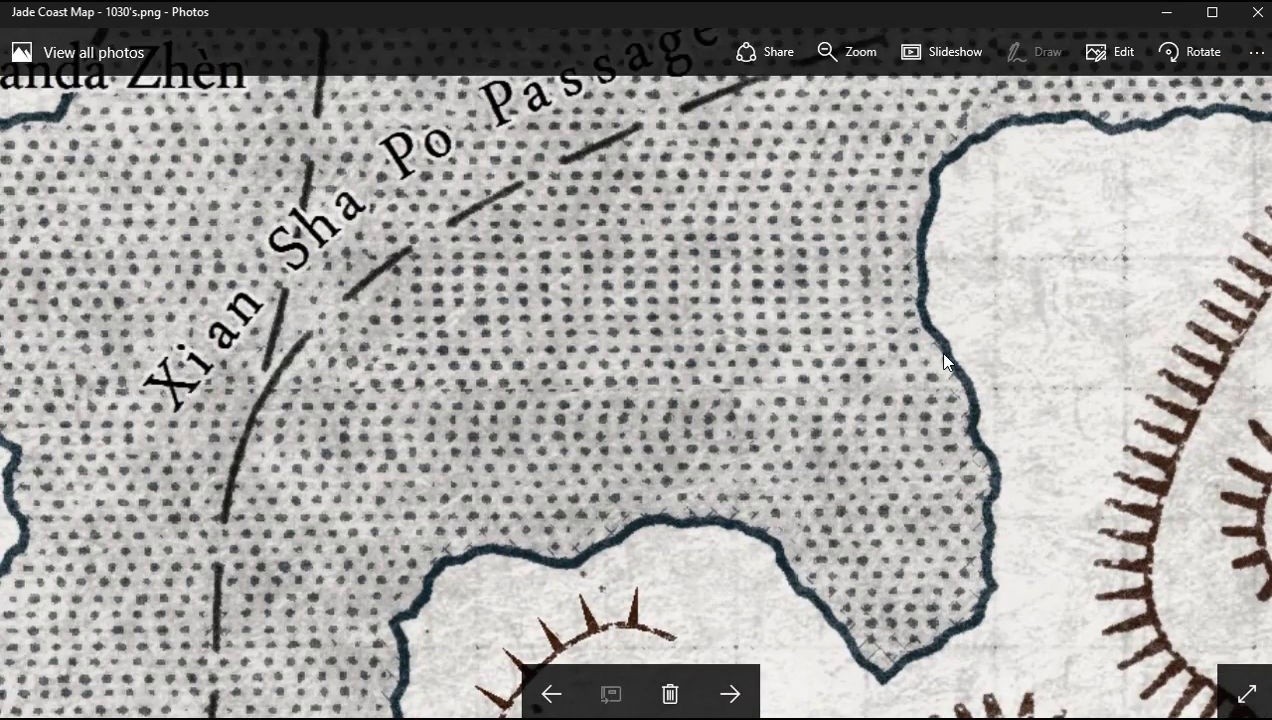
{"action": "left_click_drag", "start_coordinate": [1039, 340], "coordinate": [1075, 680]}
{"action": "left_click_drag", "start_coordinate": [903, 298], "coordinate": [885, 544]}
{"action": "left_click_drag", "start_coordinate": [378, 388], "coordinate": [1078, 226]}
{"action": "left_click_drag", "start_coordinate": [700, 462], "coordinate": [957, 253]}
{"action": "left_click_drag", "start_coordinate": [511, 385], "coordinate": [955, 331]}
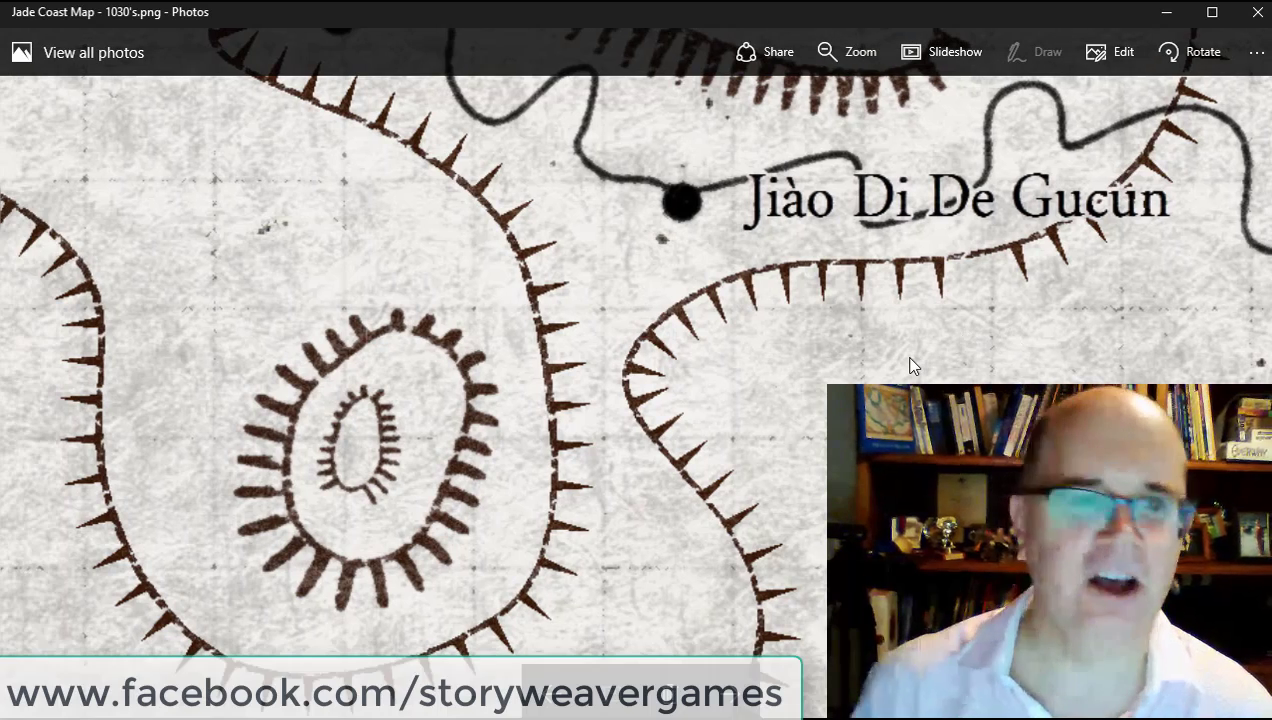